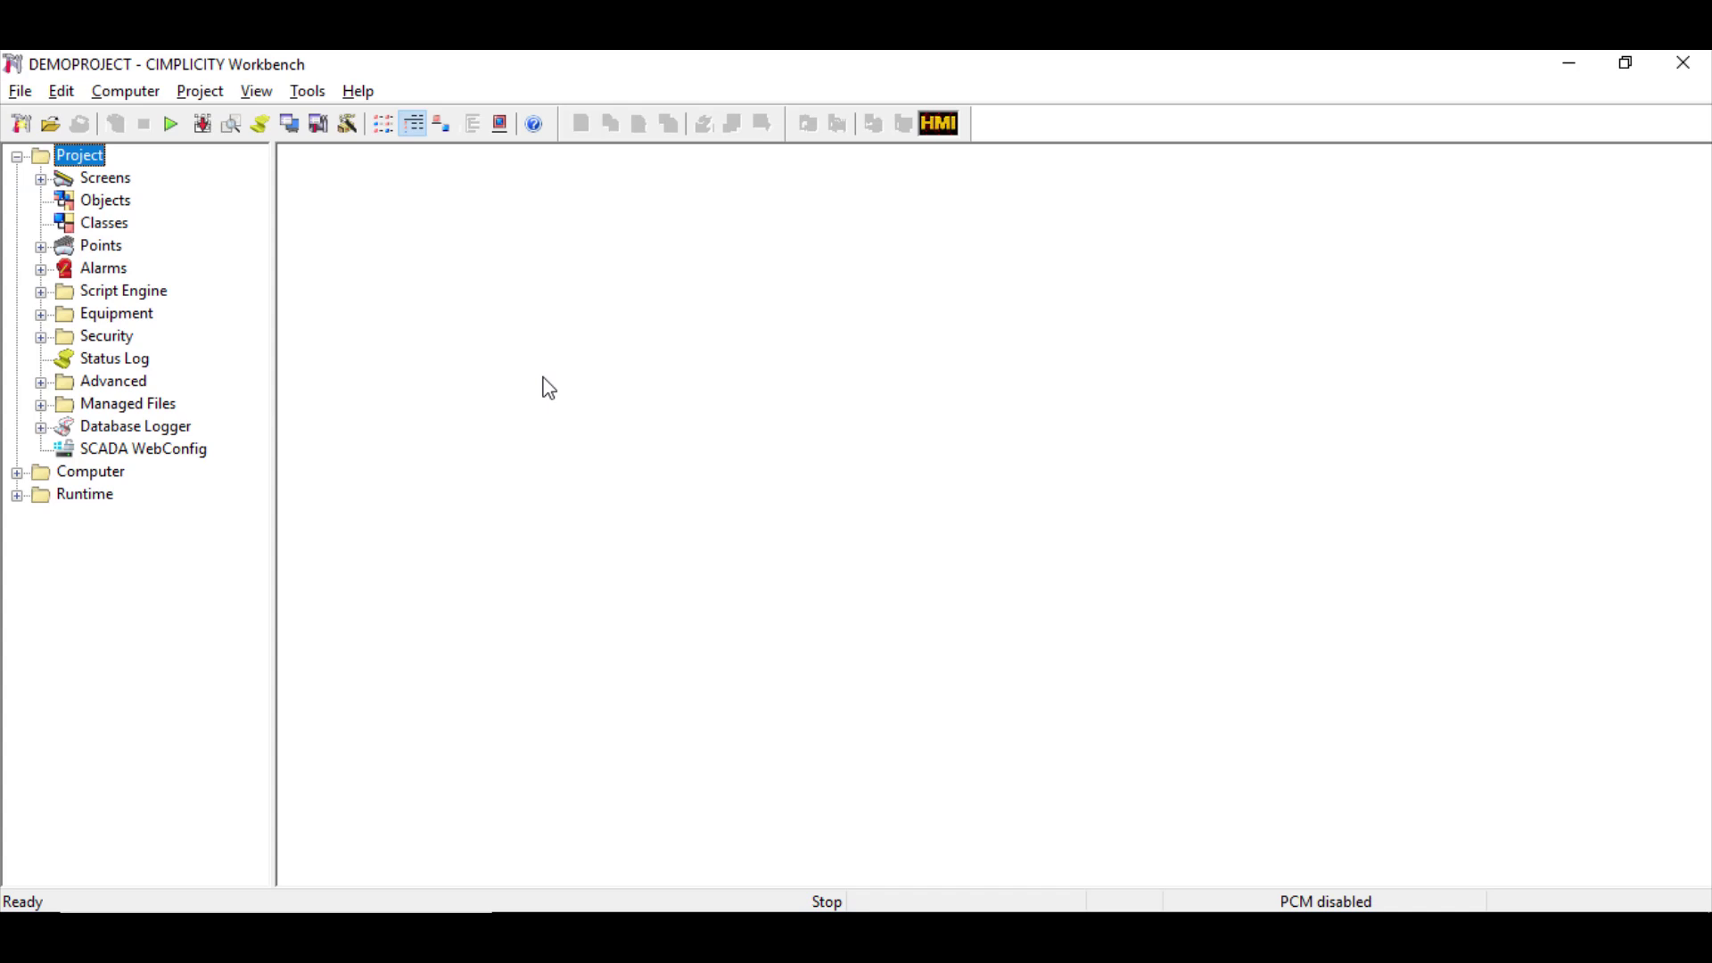
Step: Create a new global project parameter with ID GSM_GLOBAL_SCRIPTCFG under Advanced > Project Parameters
{"action": "left_click", "coordinate": [40, 383]}
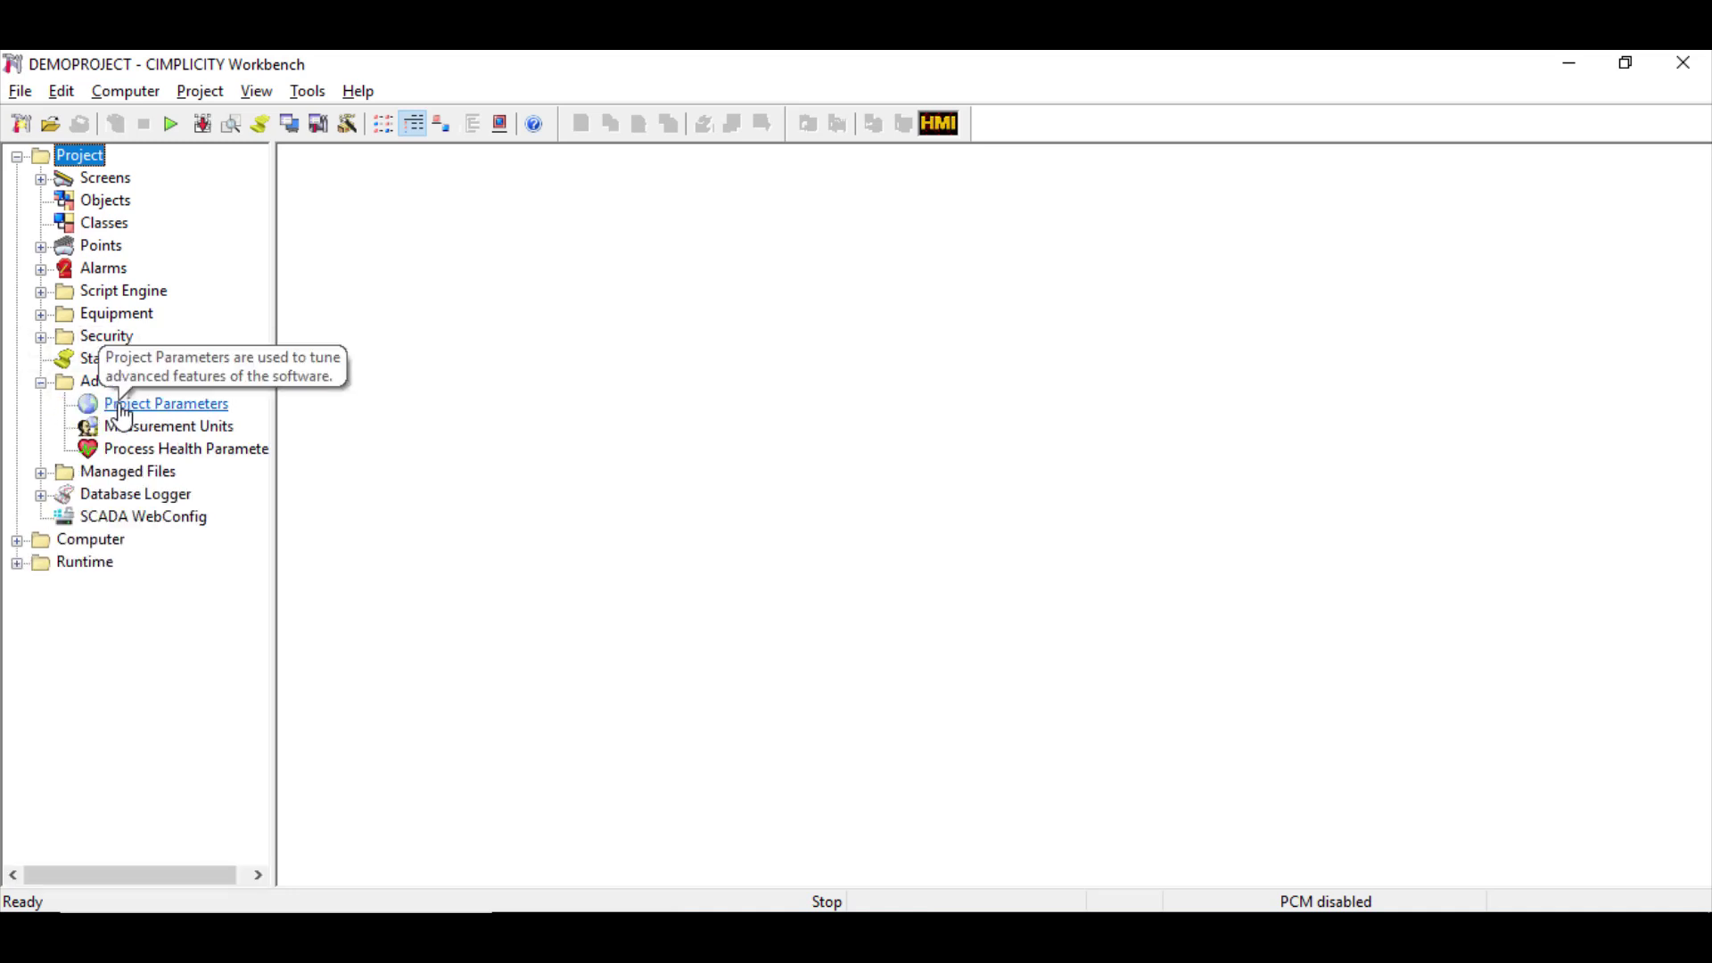
{"action": "left_click", "coordinate": [124, 403]}
{"action": "left_click", "coordinate": [888, 314]}
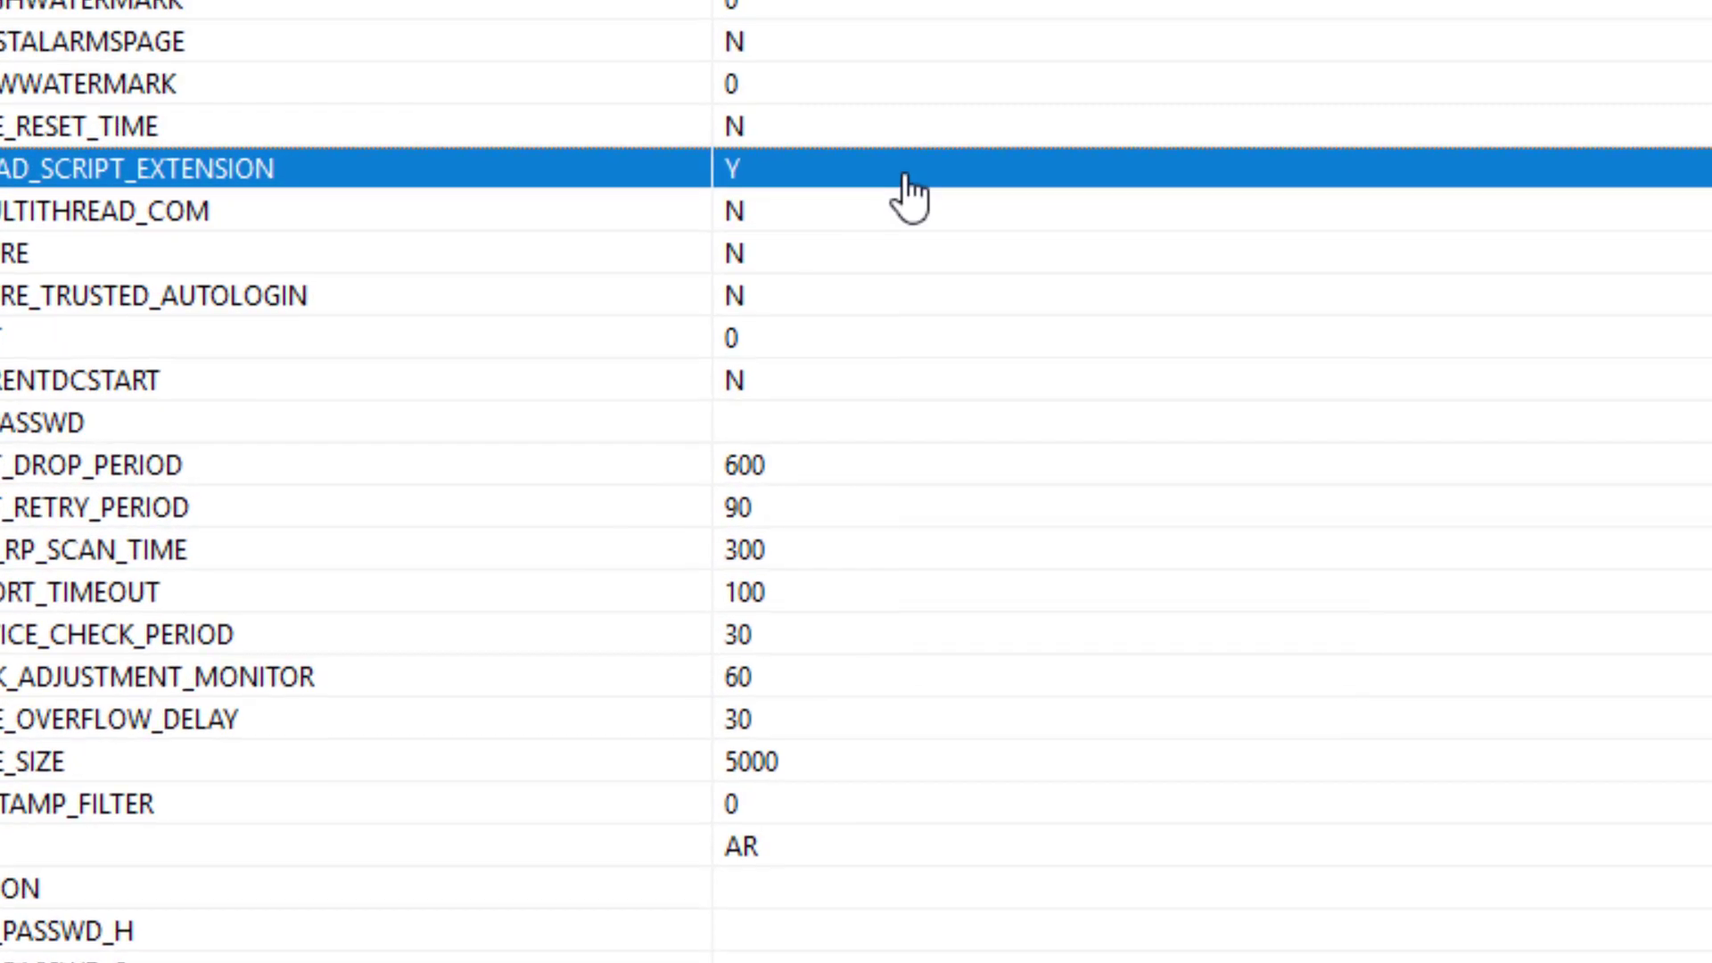
{"action": "right_click", "coordinate": [887, 314]}
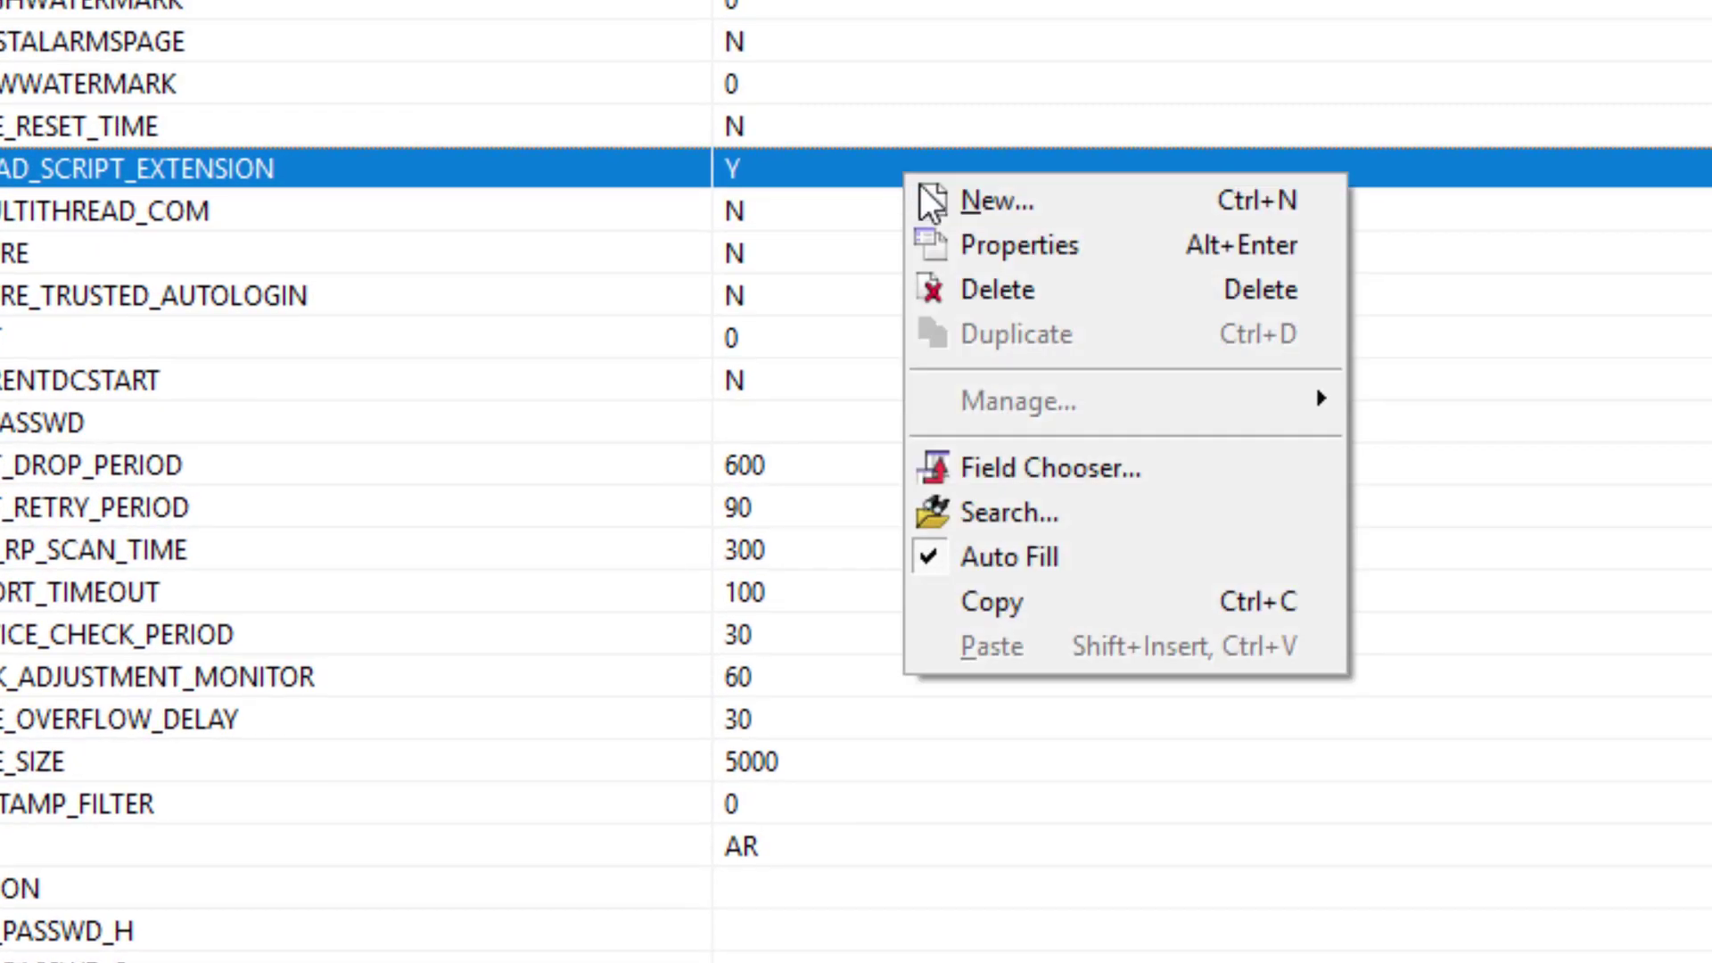
{"action": "left_click", "coordinate": [939, 198]}
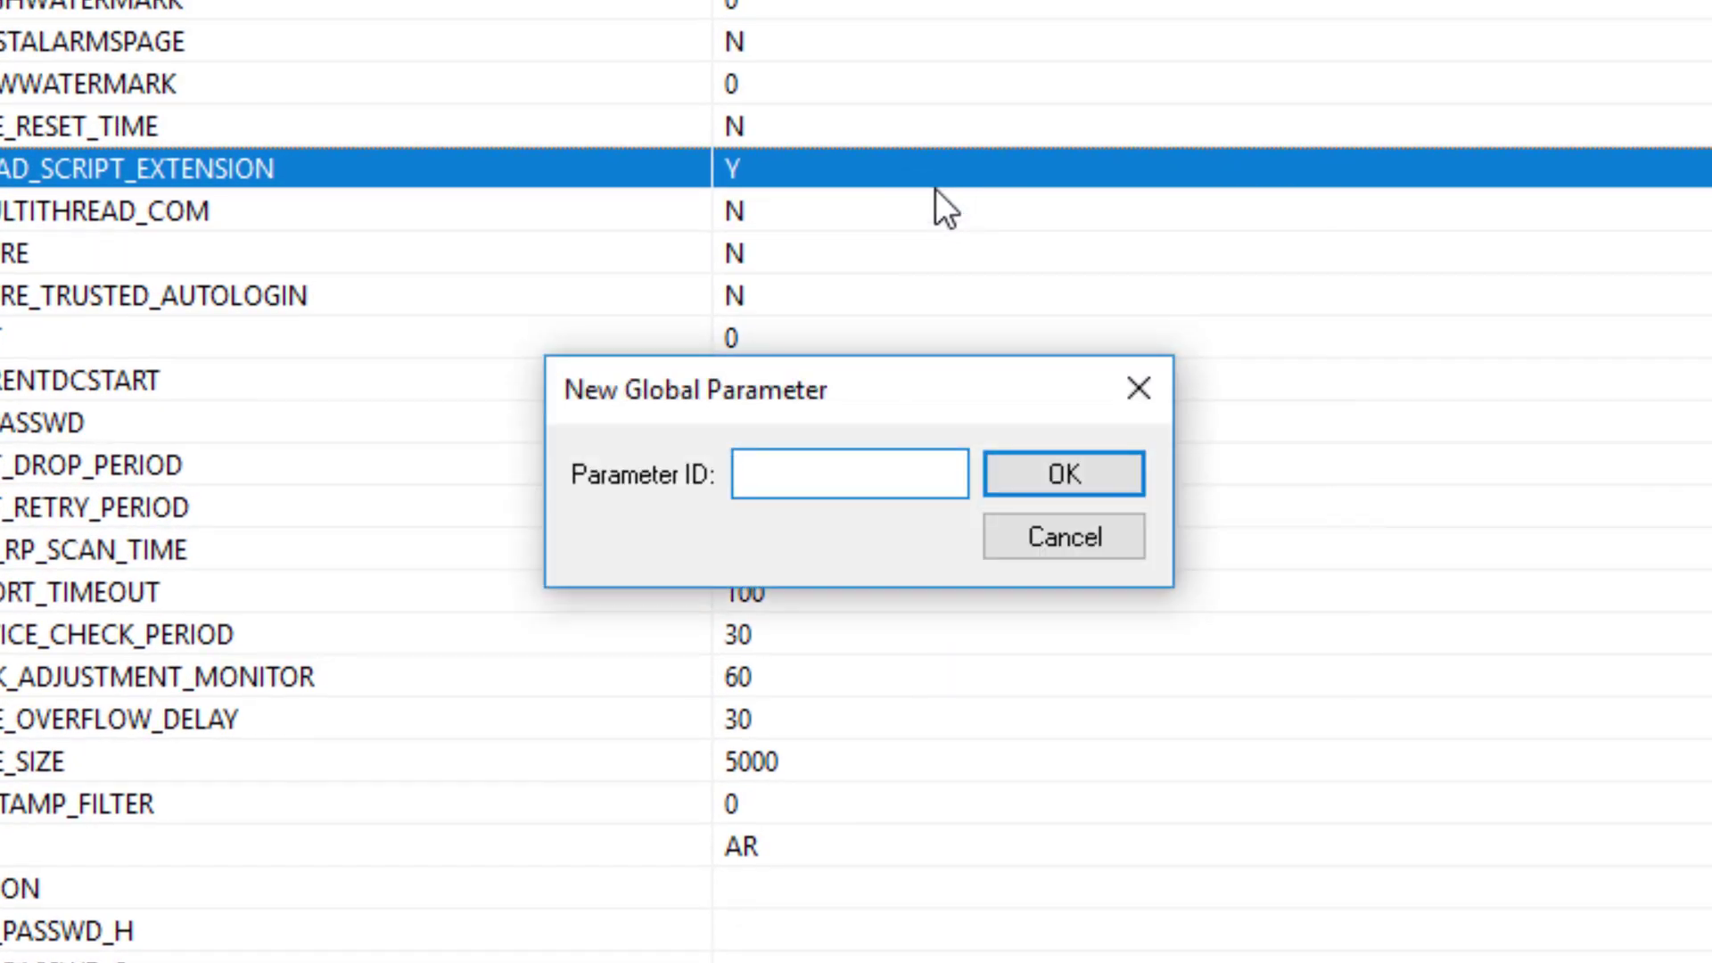
{"action": "type", "text": "GSM_GLOBAL_SCR"}
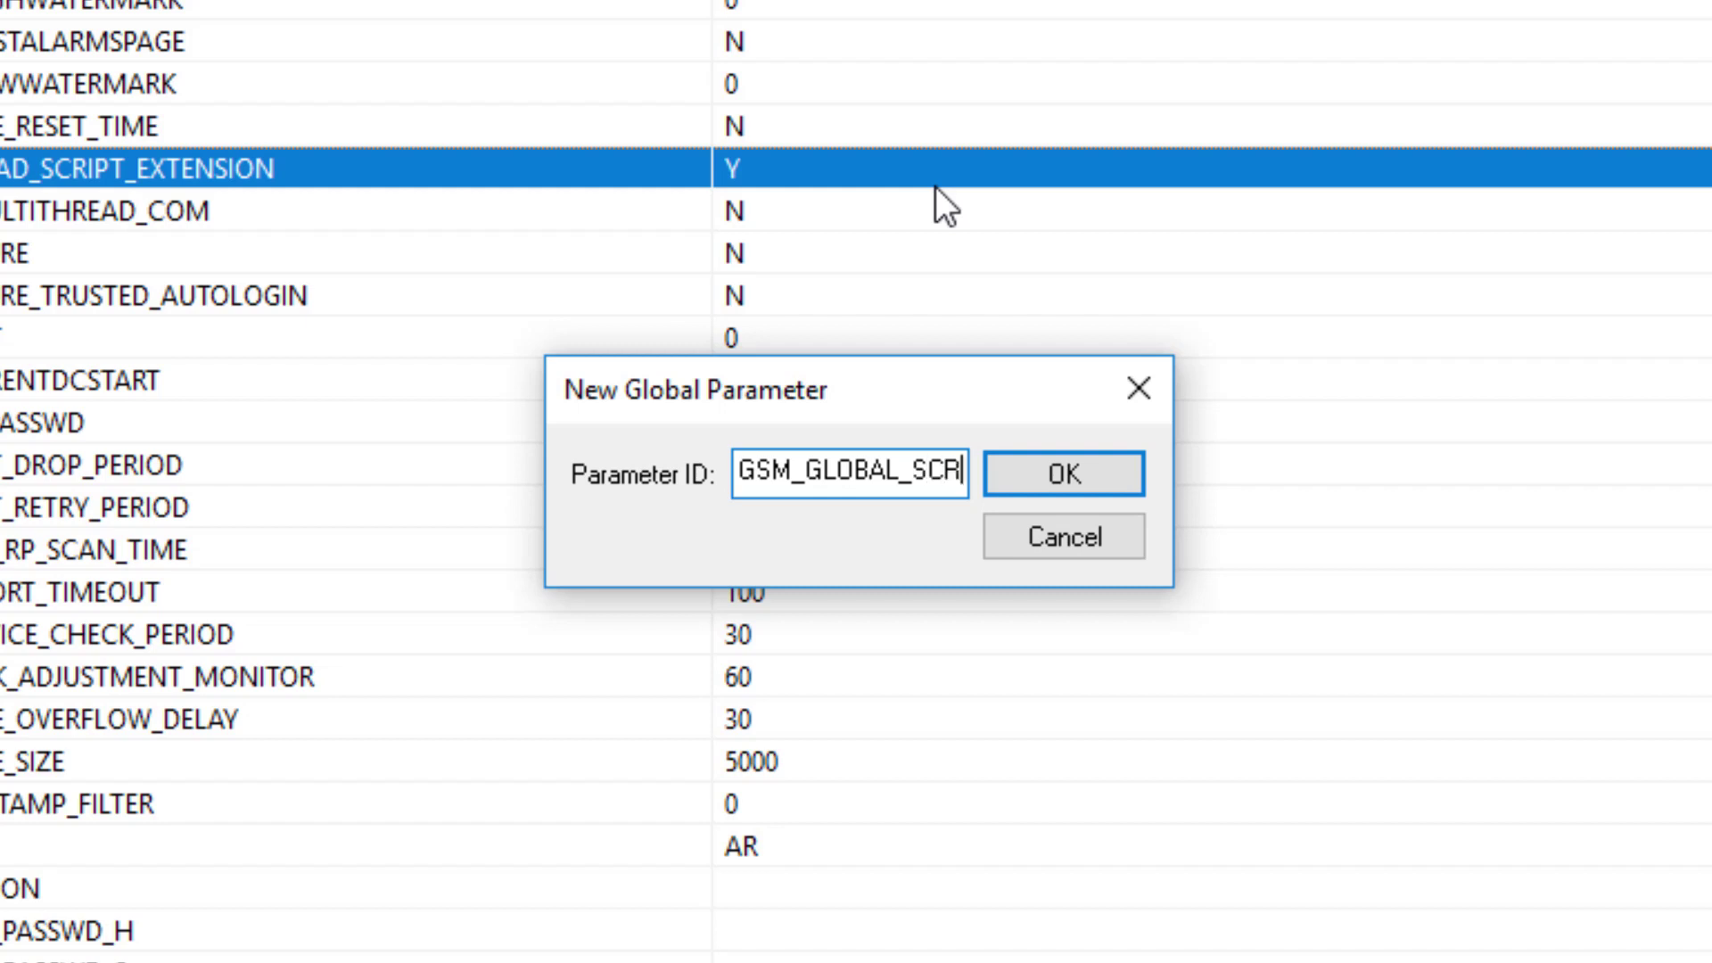
{"action": "type", "text": "IPTCFG"}
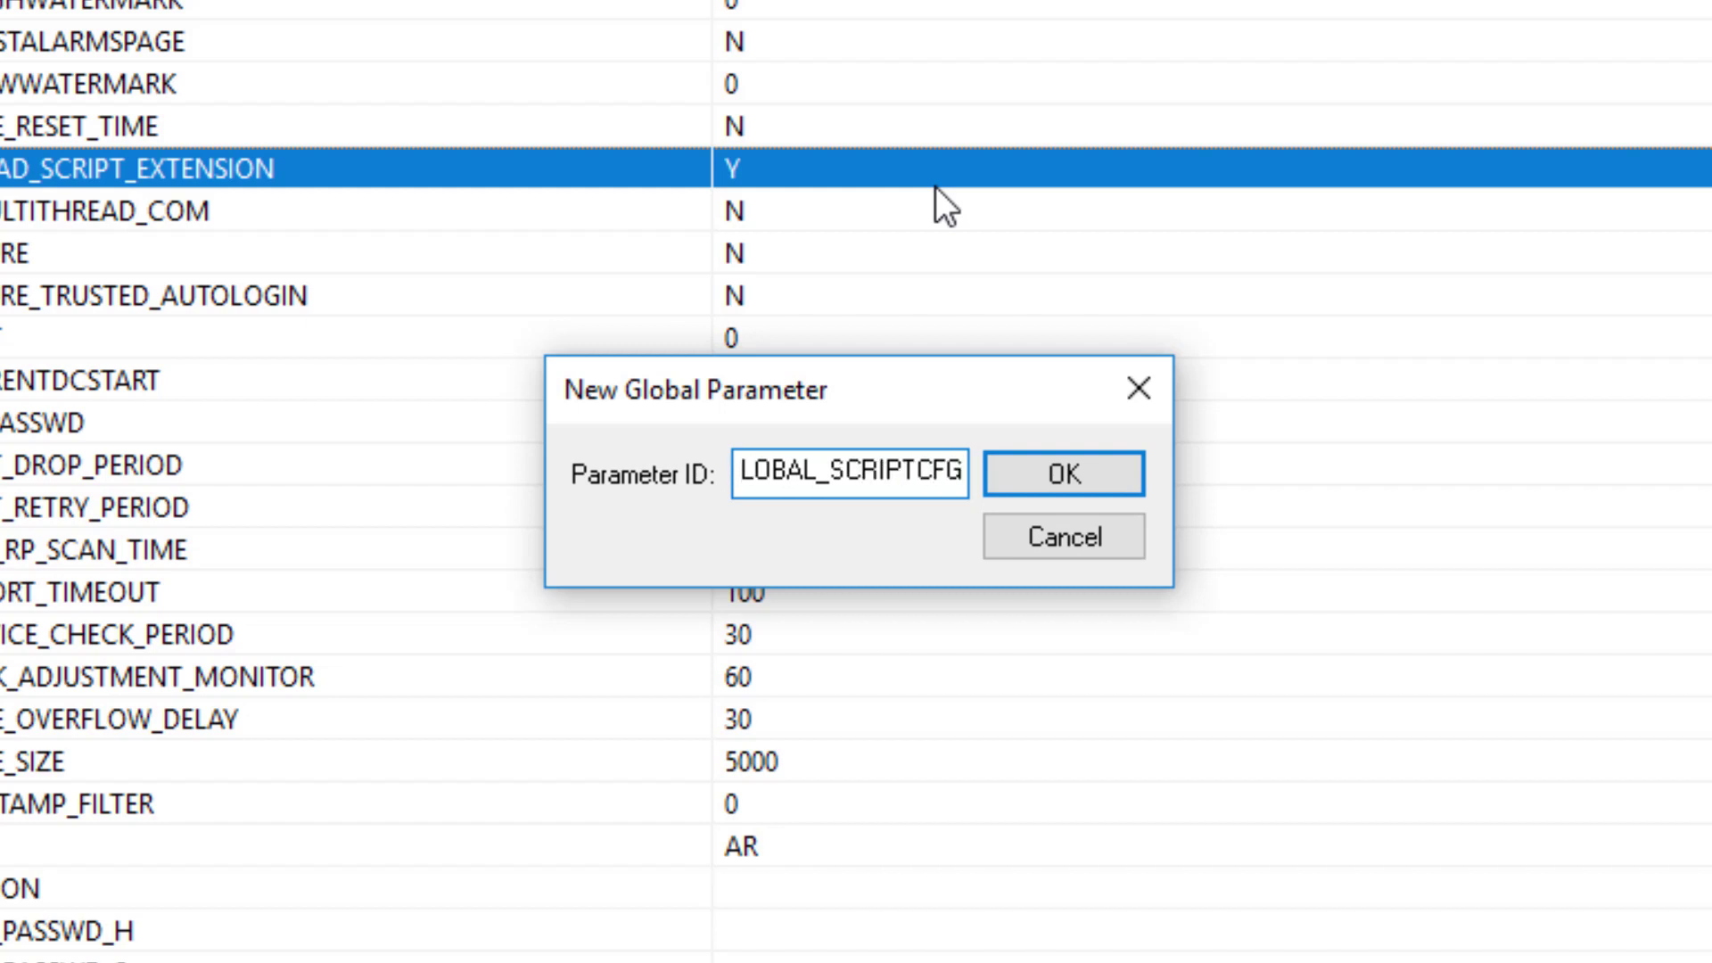
{"action": "left_click", "coordinate": [1063, 475]}
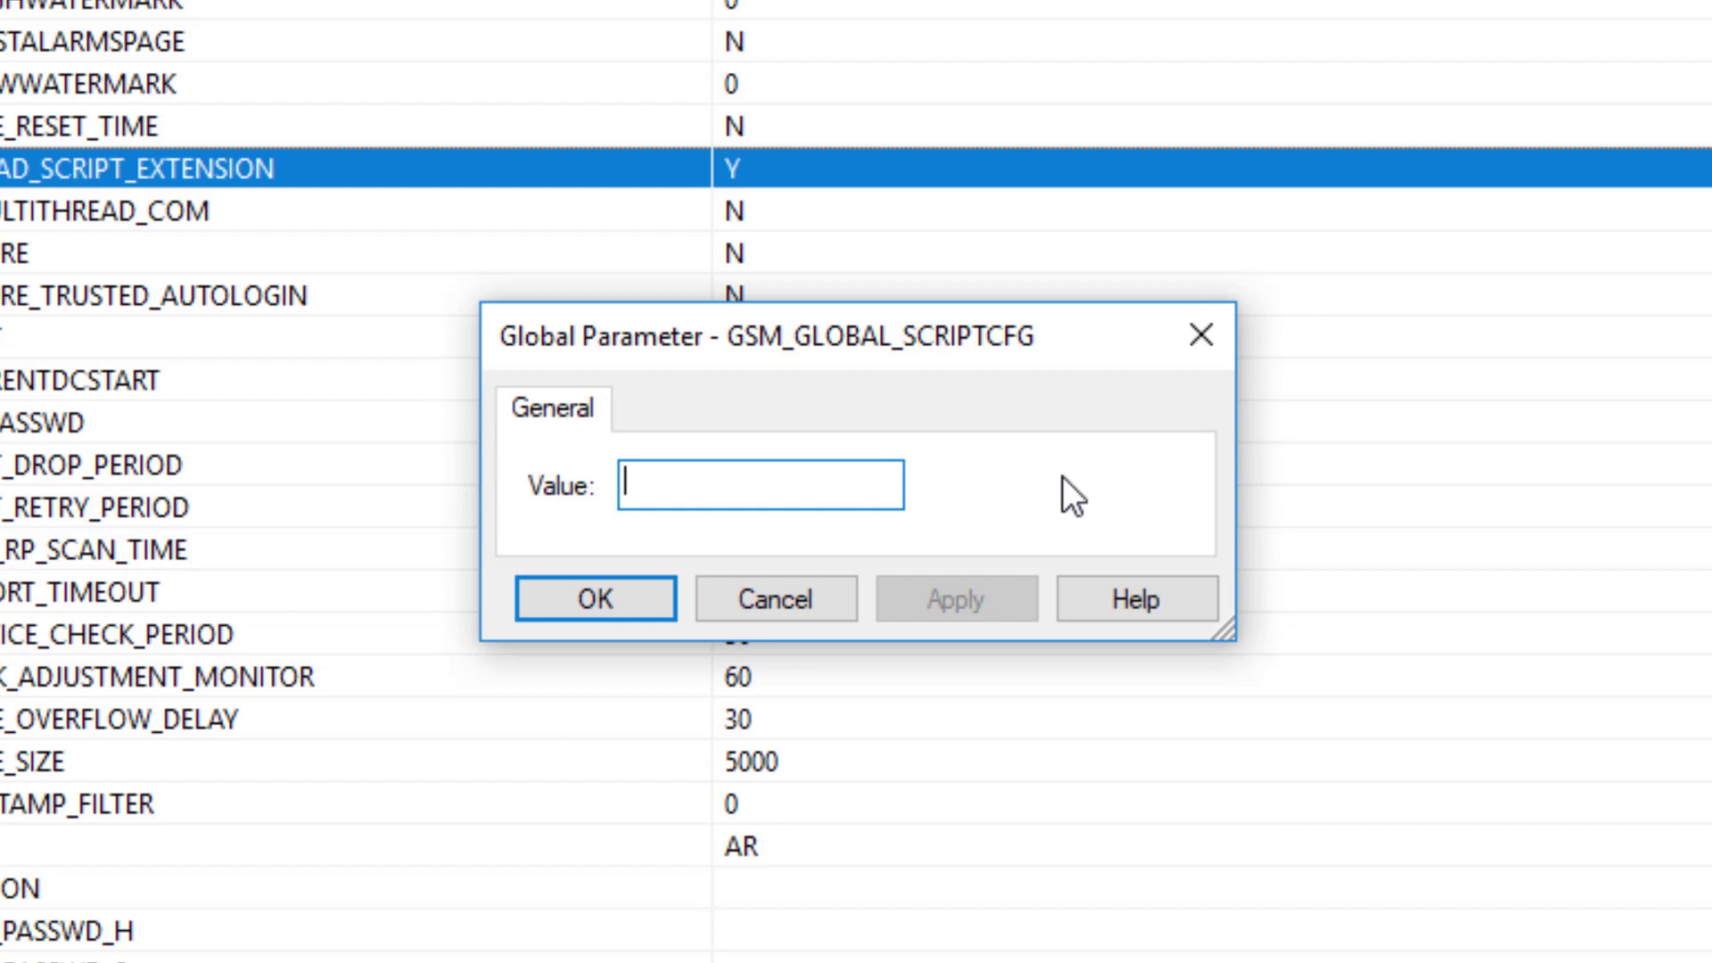
Step: Set the value to the GSConfiguration.txt path, confirm it, and accept the global-parameter warning
{"action": "key", "text": "ctrl+v"}
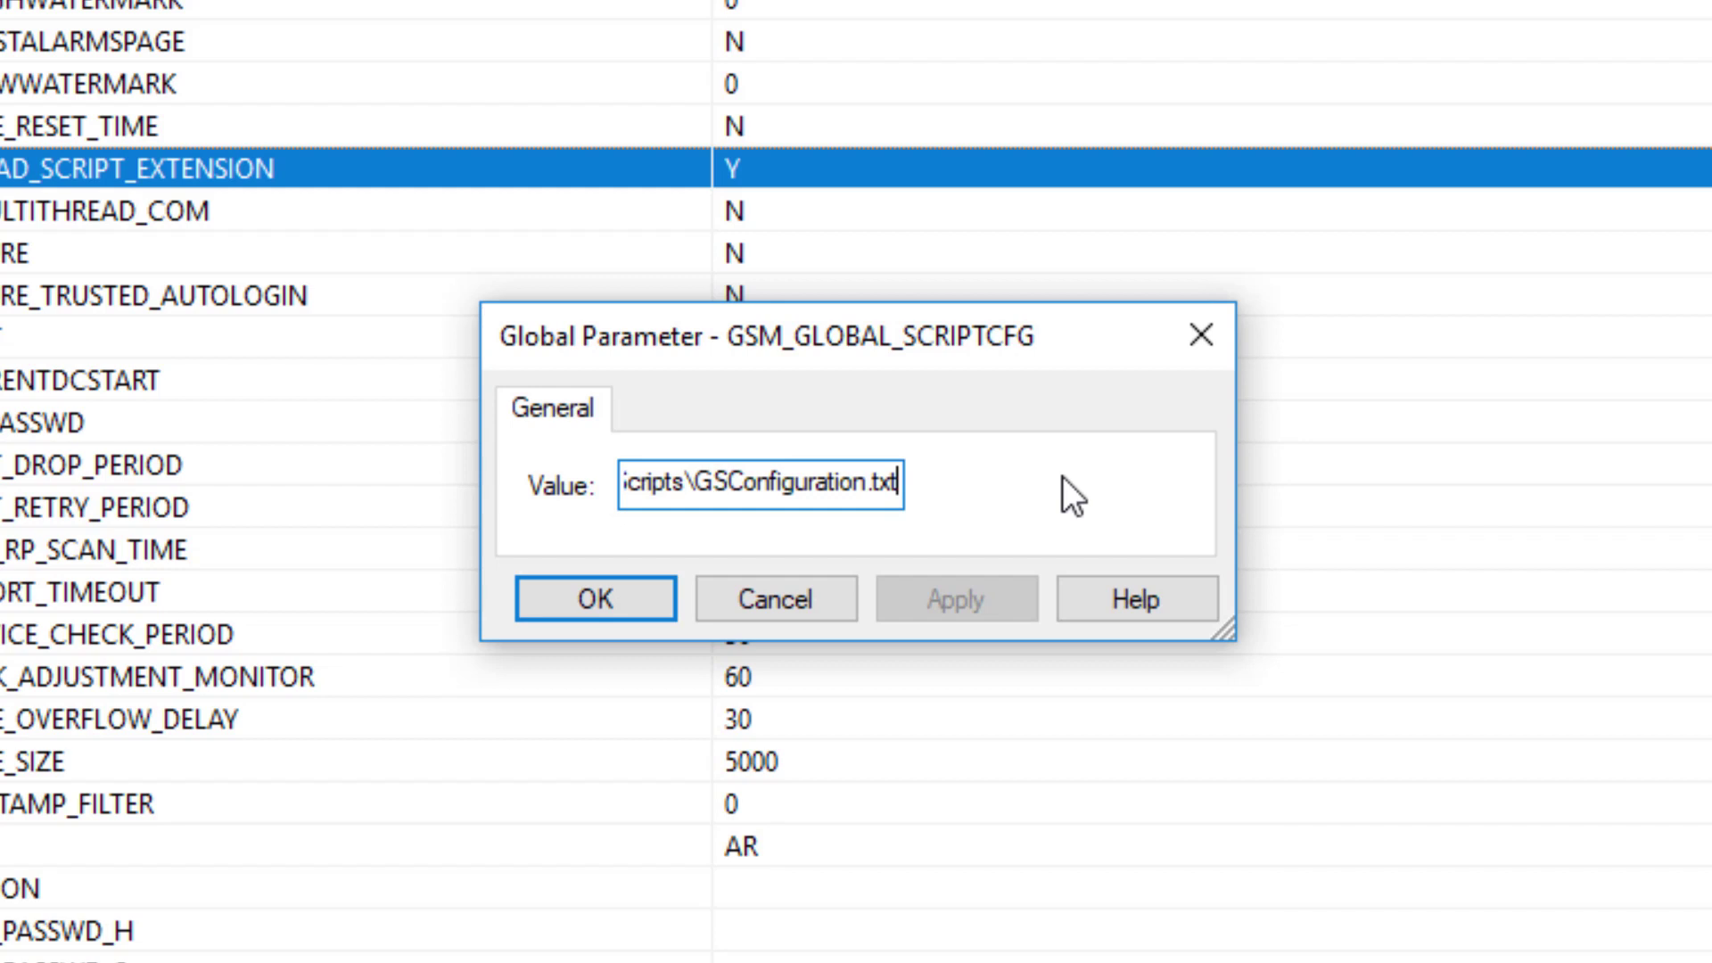
{"action": "left_click", "coordinate": [610, 610]}
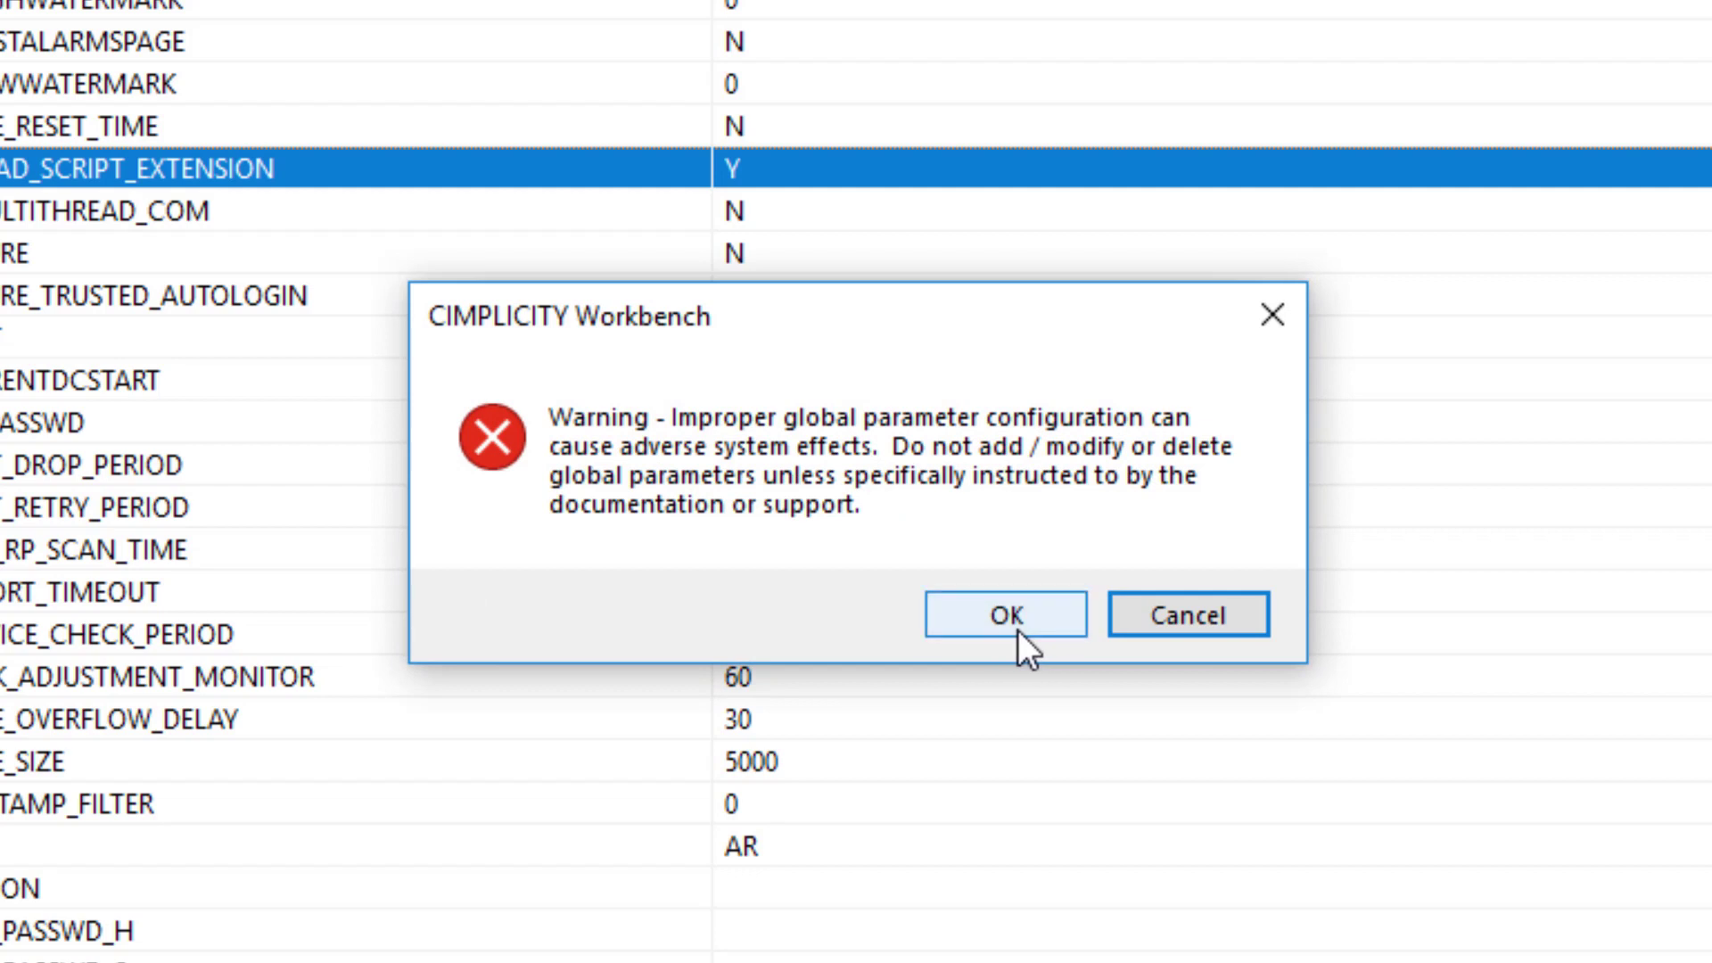
{"action": "left_click", "coordinate": [1019, 629]}
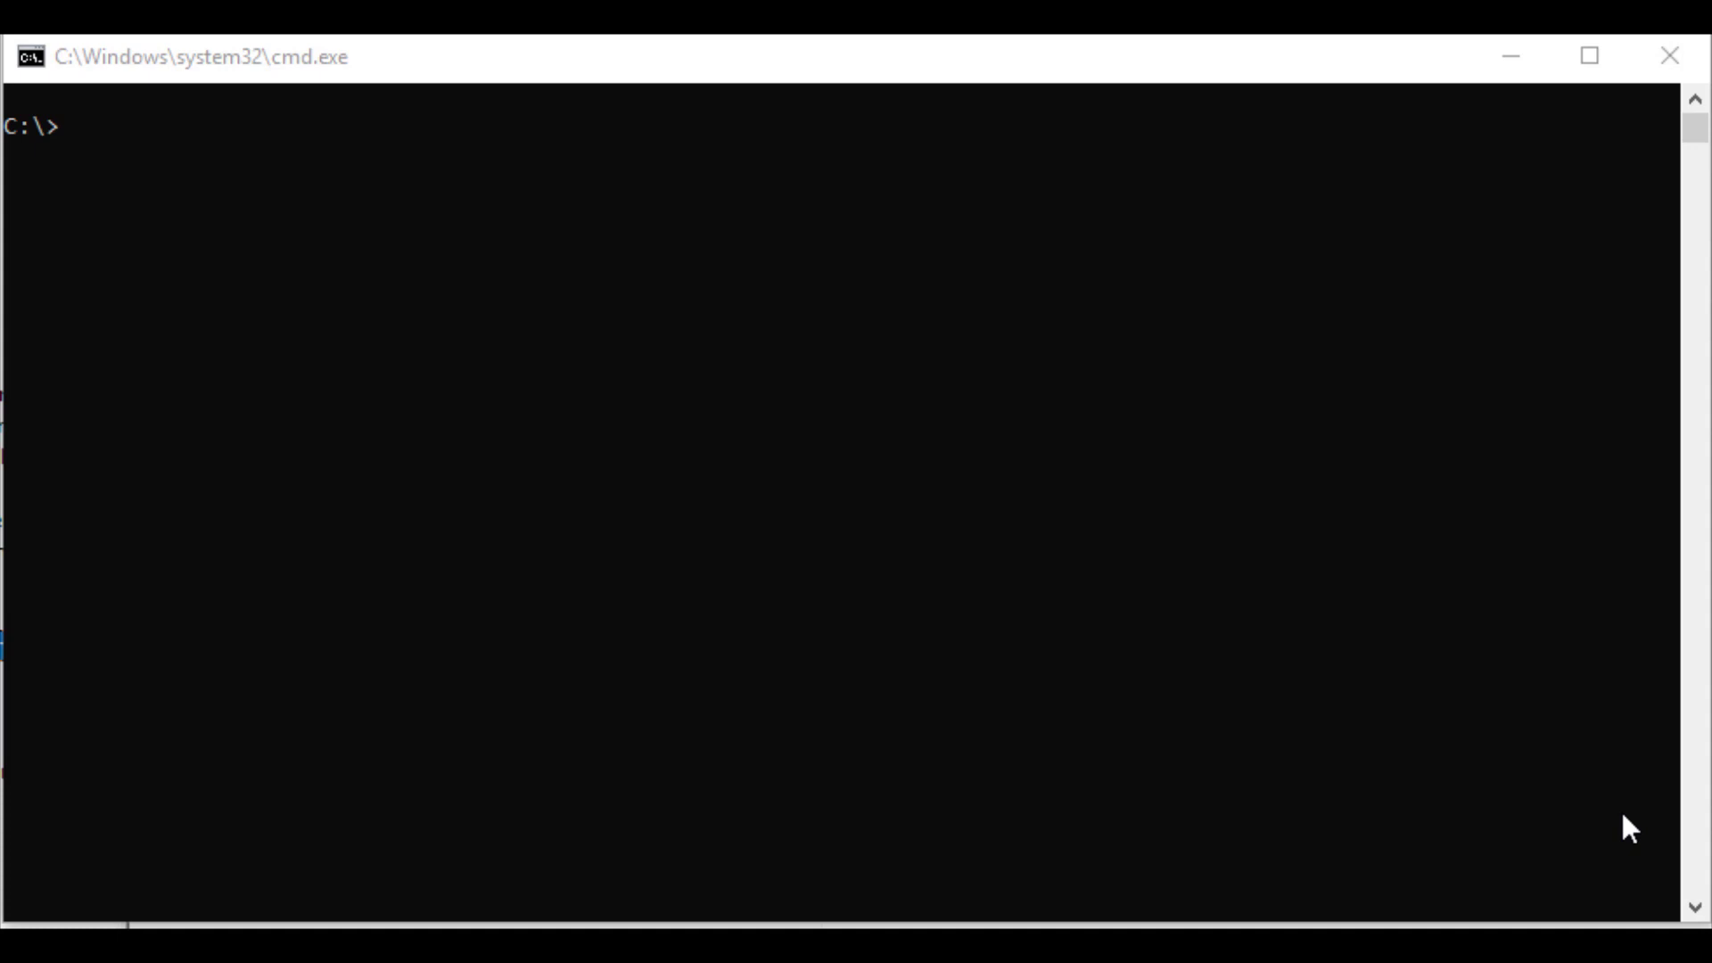
Step: Change the Command Prompt directory to the CIMPLICITY data folder
{"action": "left_click", "coordinate": [1290, 643]}
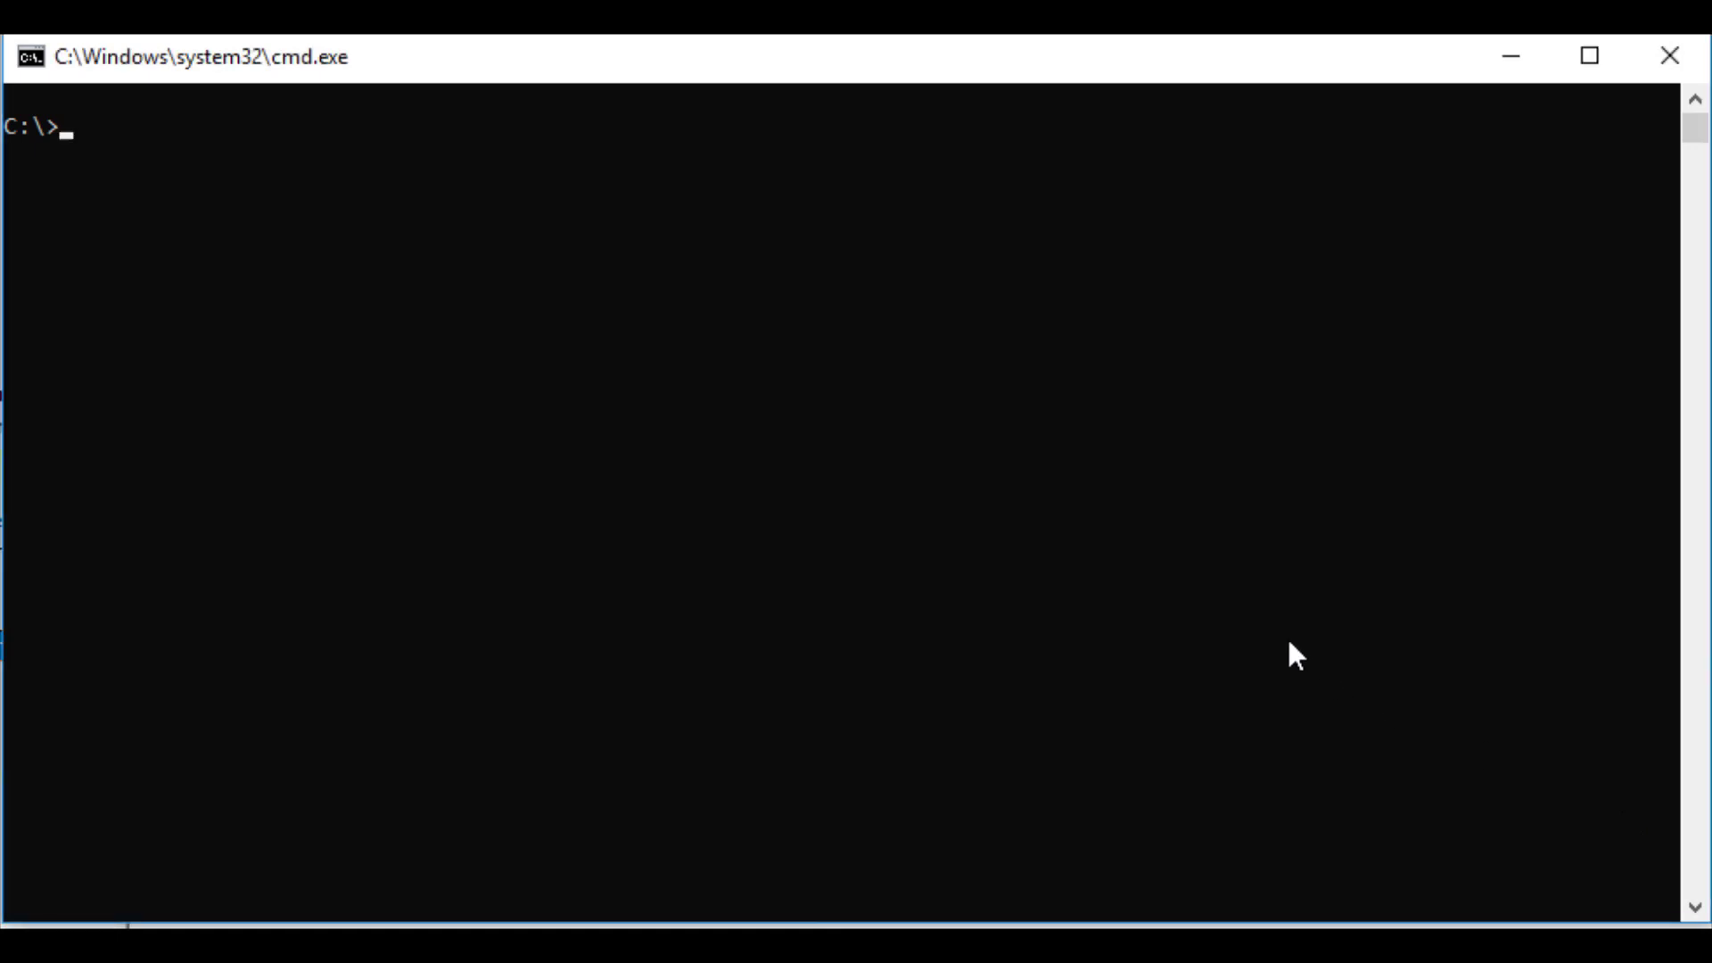
{"action": "type", "text": "cd"}
{"action": "type", "text": "C:\\Program Files (x86)\\Proficy\\Proficy CIMPLICITY\\data"}
{"action": "key", "text": "Return"}
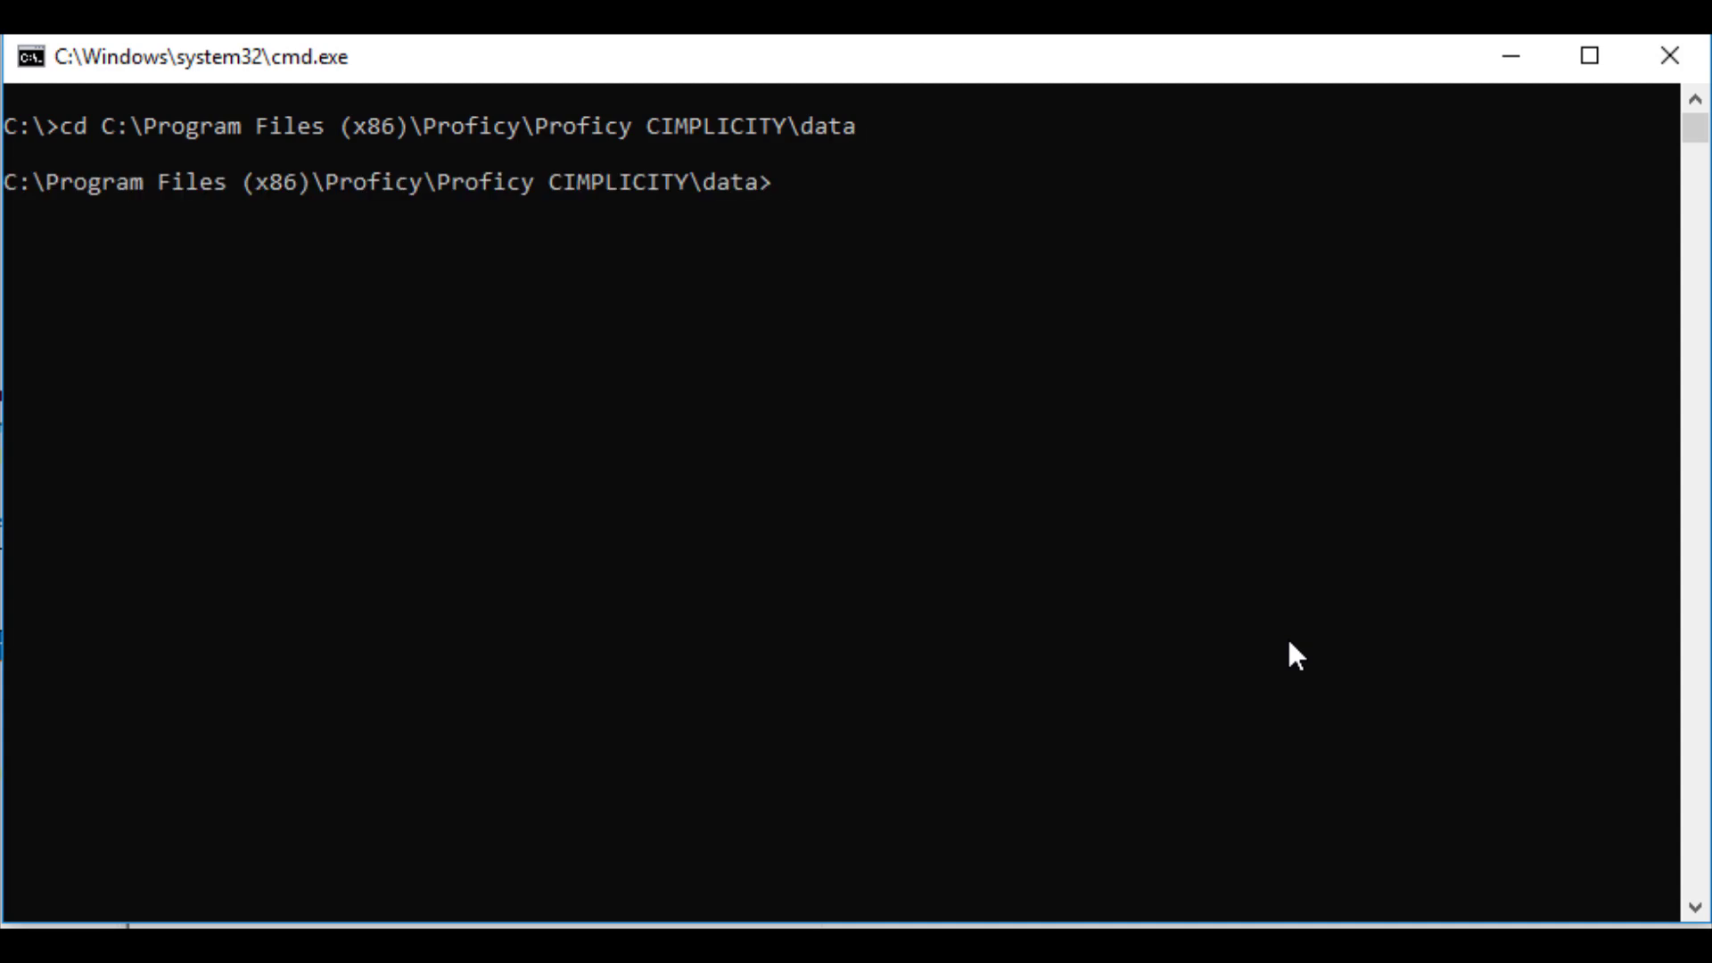
Step: Export global parameters with idtpop glb_parms and open glb_parms.idt in Notepad
{"action": "type", "text": "idtpop glb "}
{"action": "type", "text": "parms"}
{"action": "key", "text": "Return"}
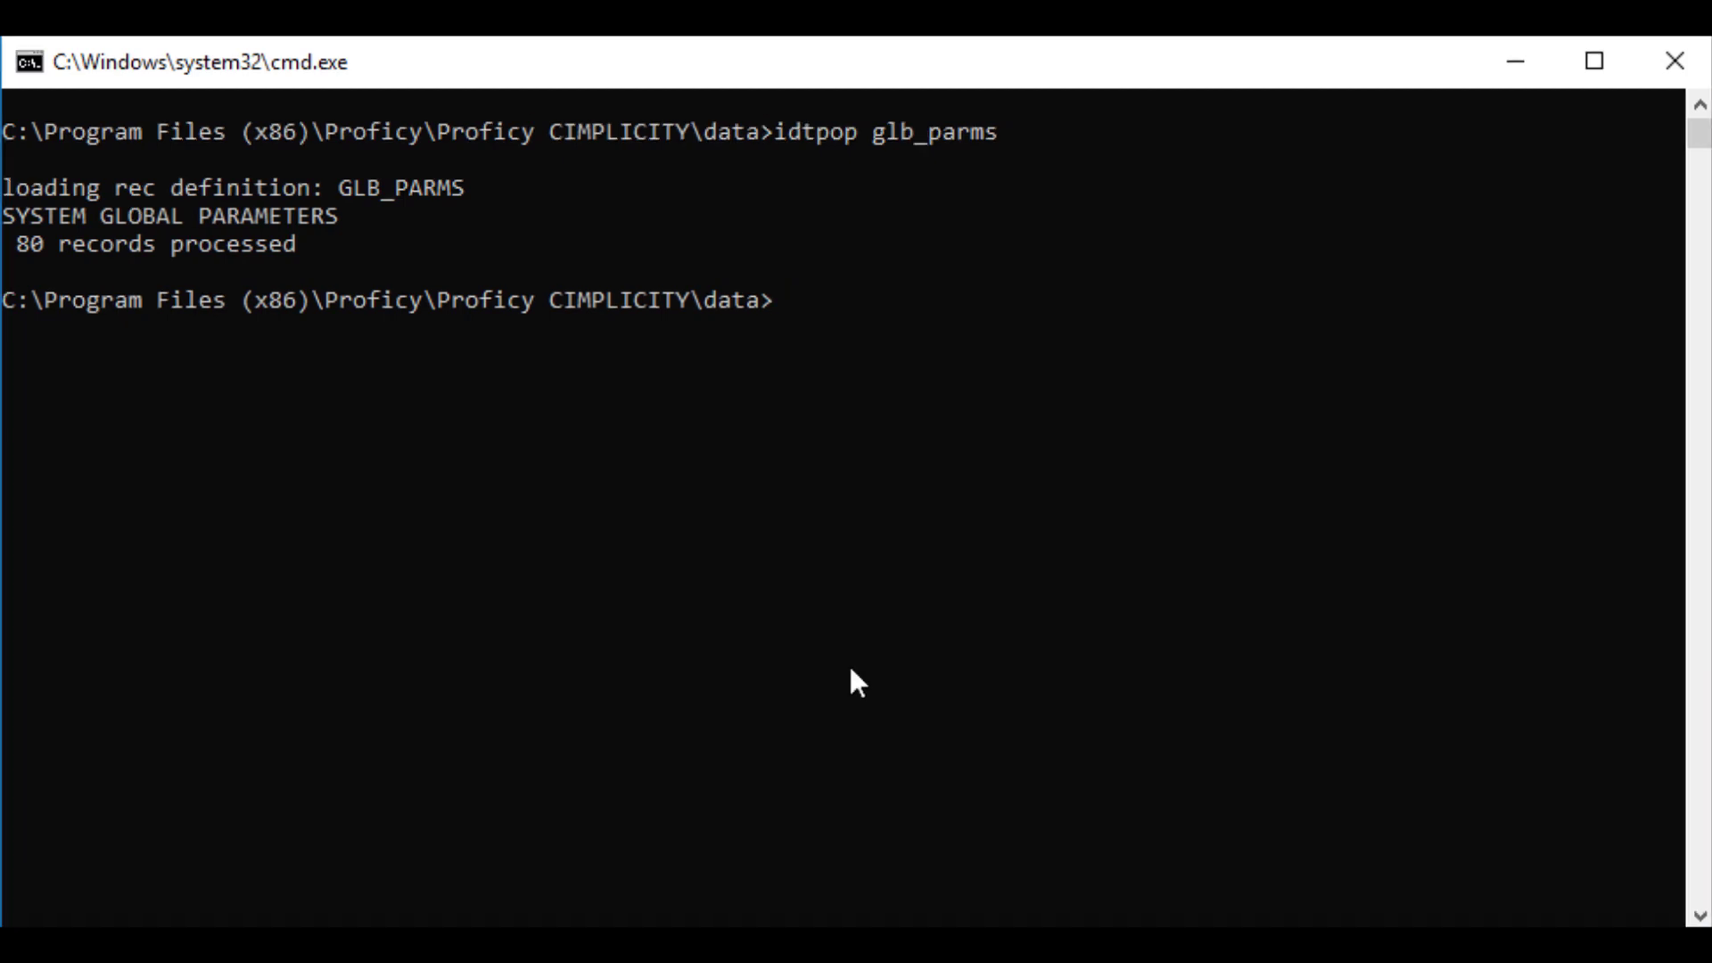
{"action": "type", "text": "notepad glb_"}
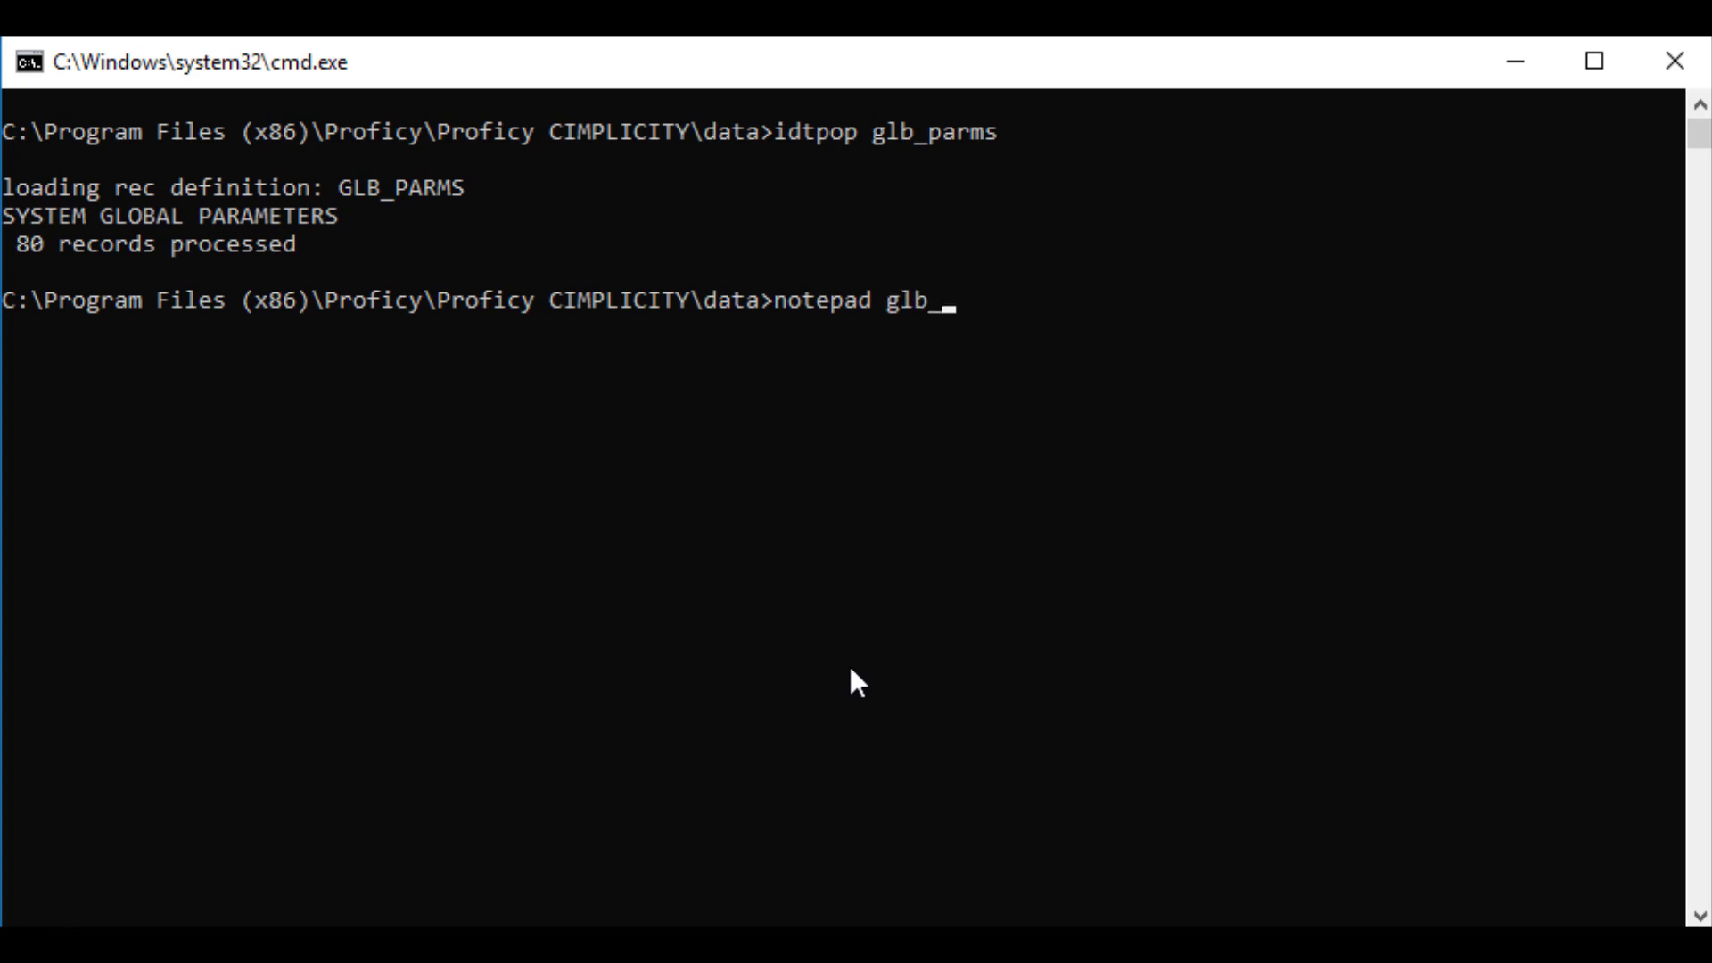
{"action": "type", "text": "parms.id"}
{"action": "type", "text": "t"}
{"action": "key", "text": "Return"}
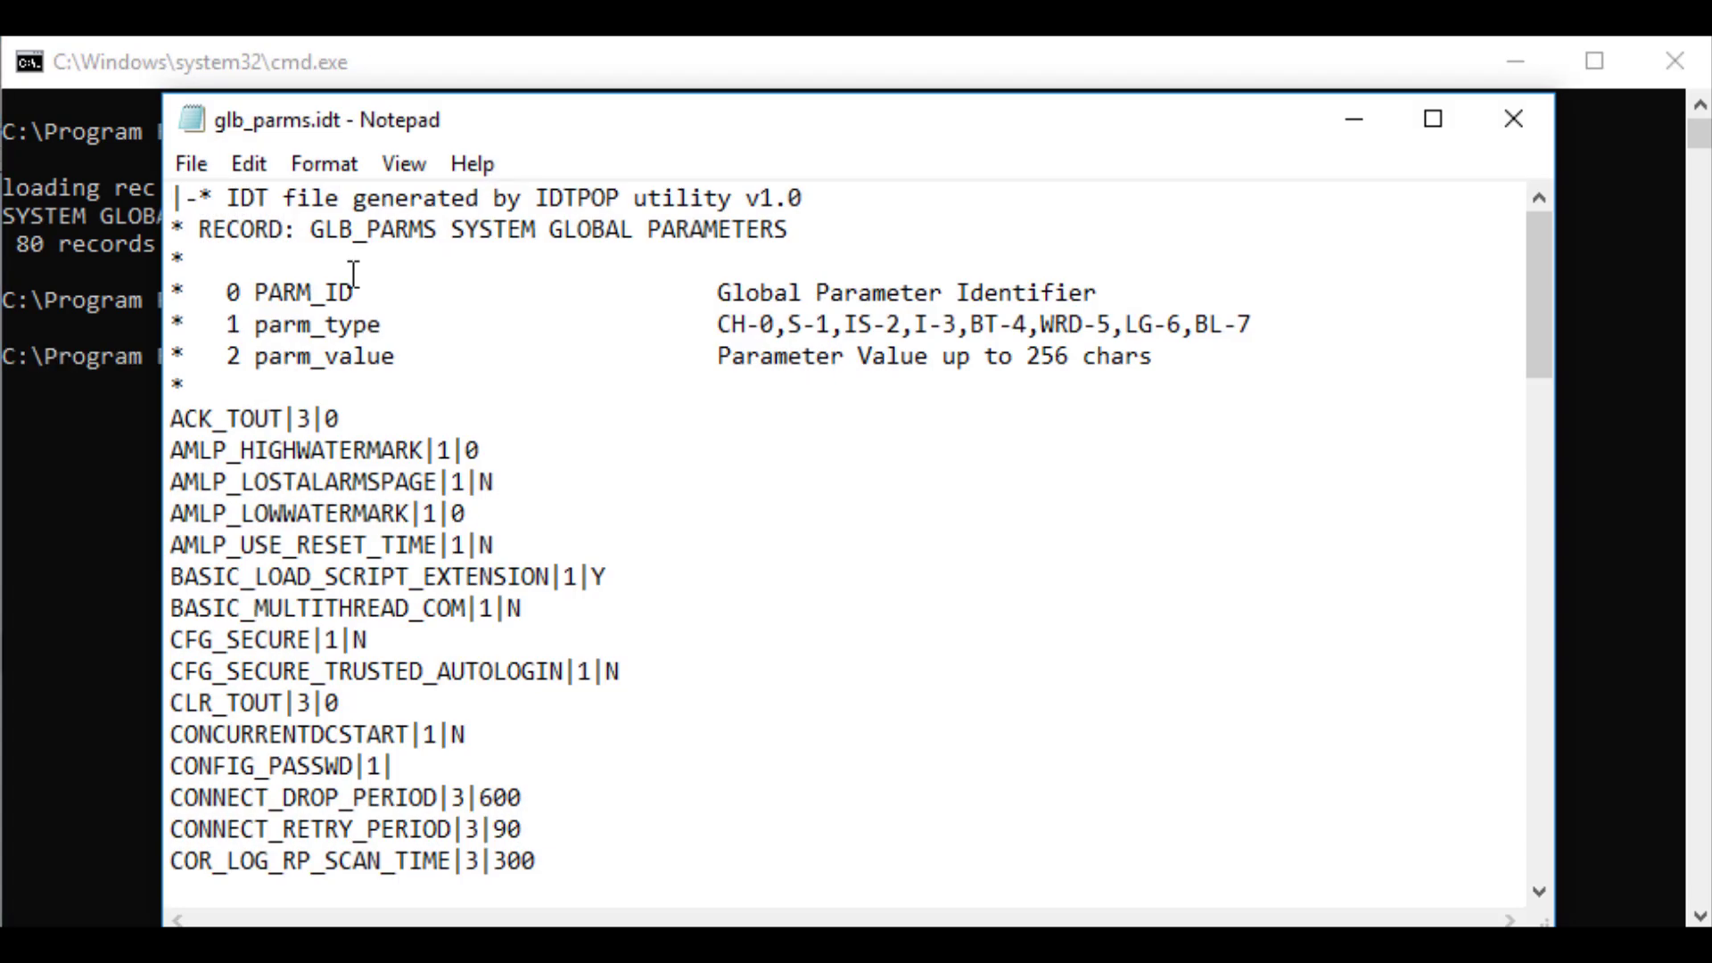
Step: Append the GSM_GLOBAL_SCRIPTCFG|1|GSConfiguration.txt path line to glb_parms.idt and close Notepad
{"action": "key", "text": "ctrl+End"}
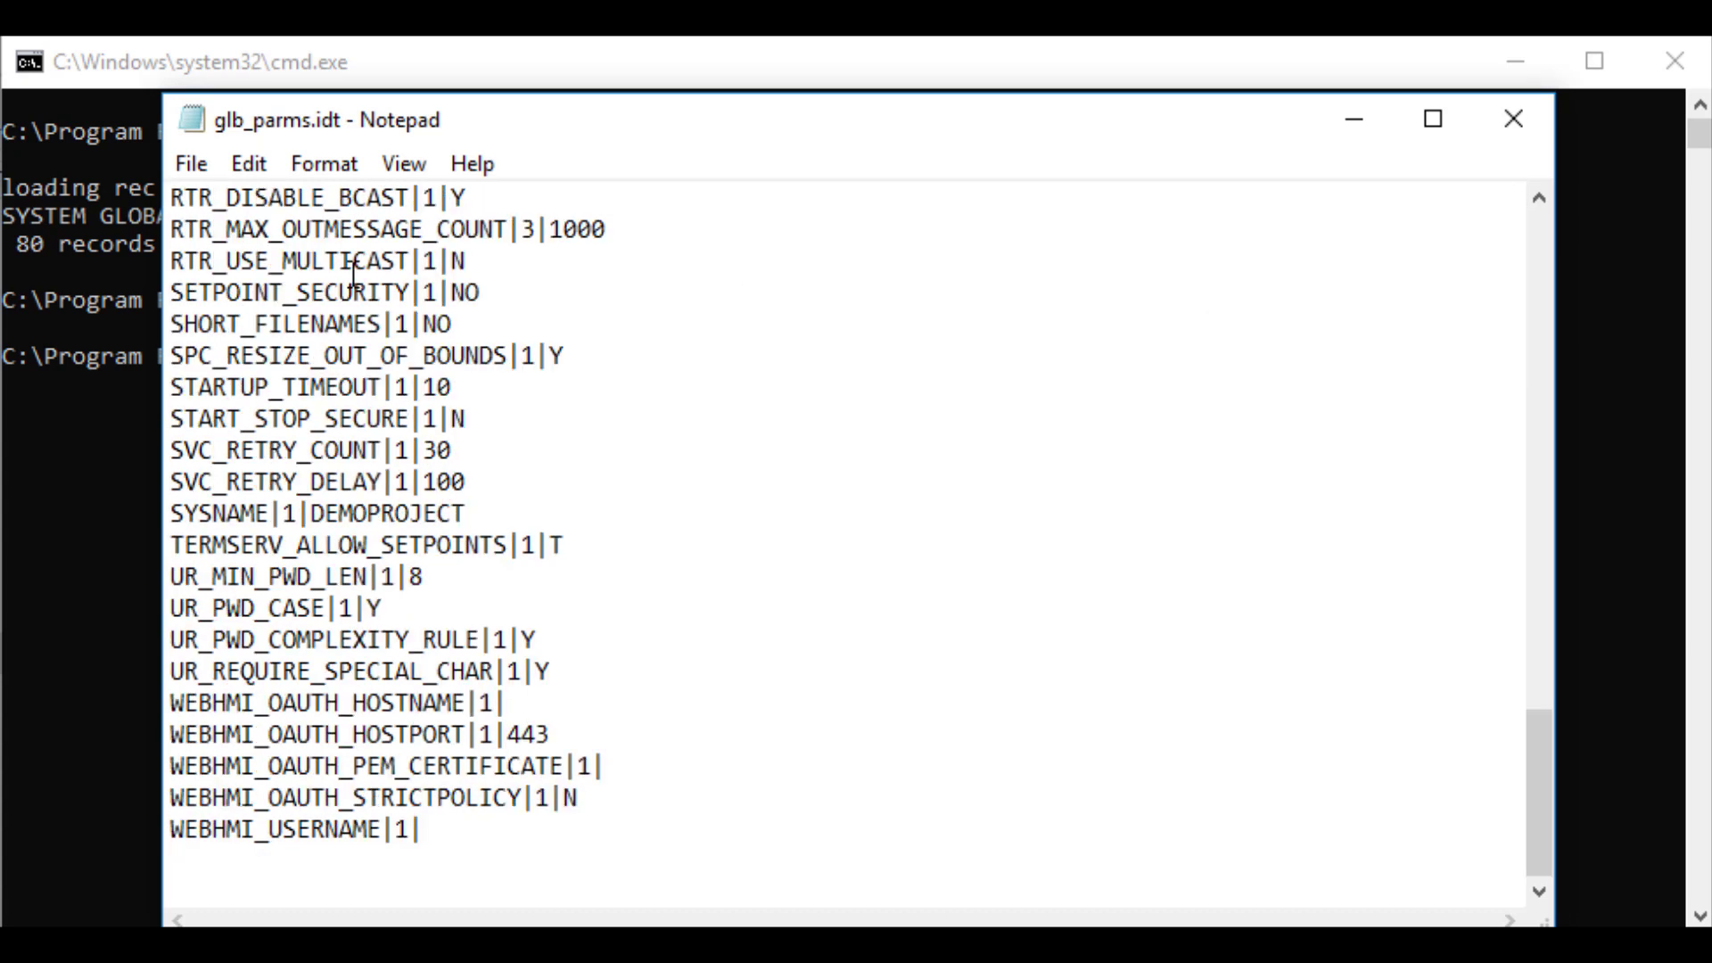
{"action": "type", "text": "GSM_GLOBAL_SCRIPTCFG|1|C:\\WorkingDirectory\\CIMPLICITYProjects\\GlobalScripts\\GSConfiguration.txt"}
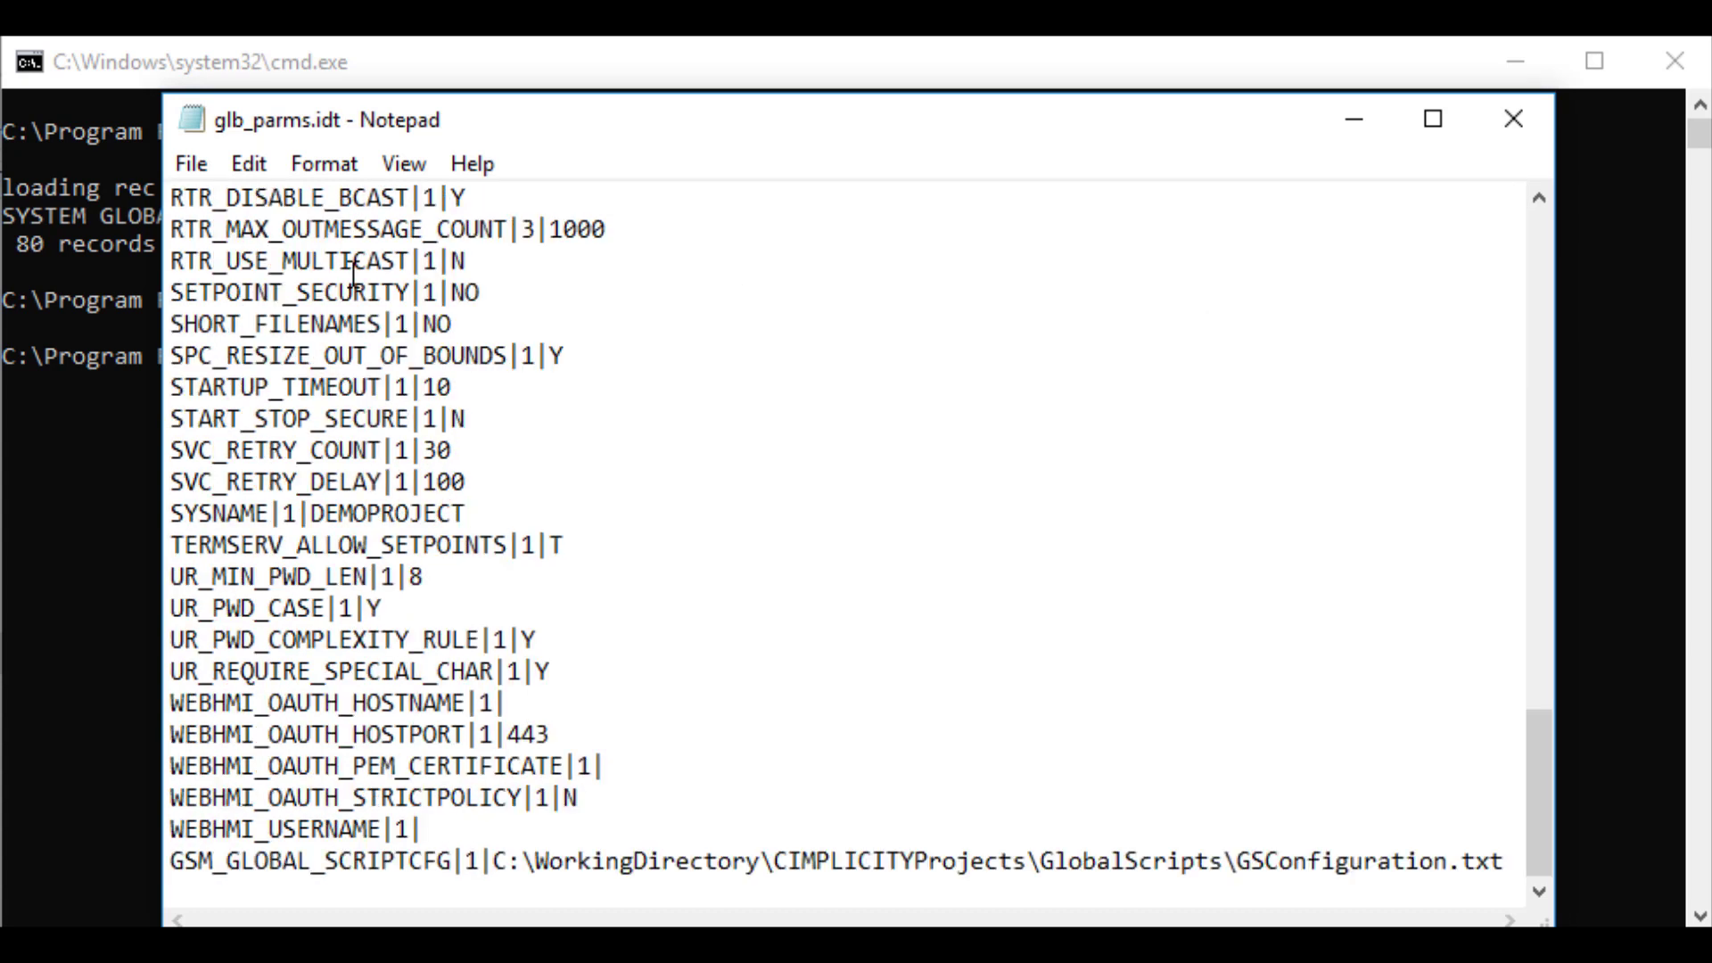
{"action": "key", "text": "alt"}
{"action": "key", "text": "alt+F4"}
{"action": "left_click", "coordinate": [722, 437]}
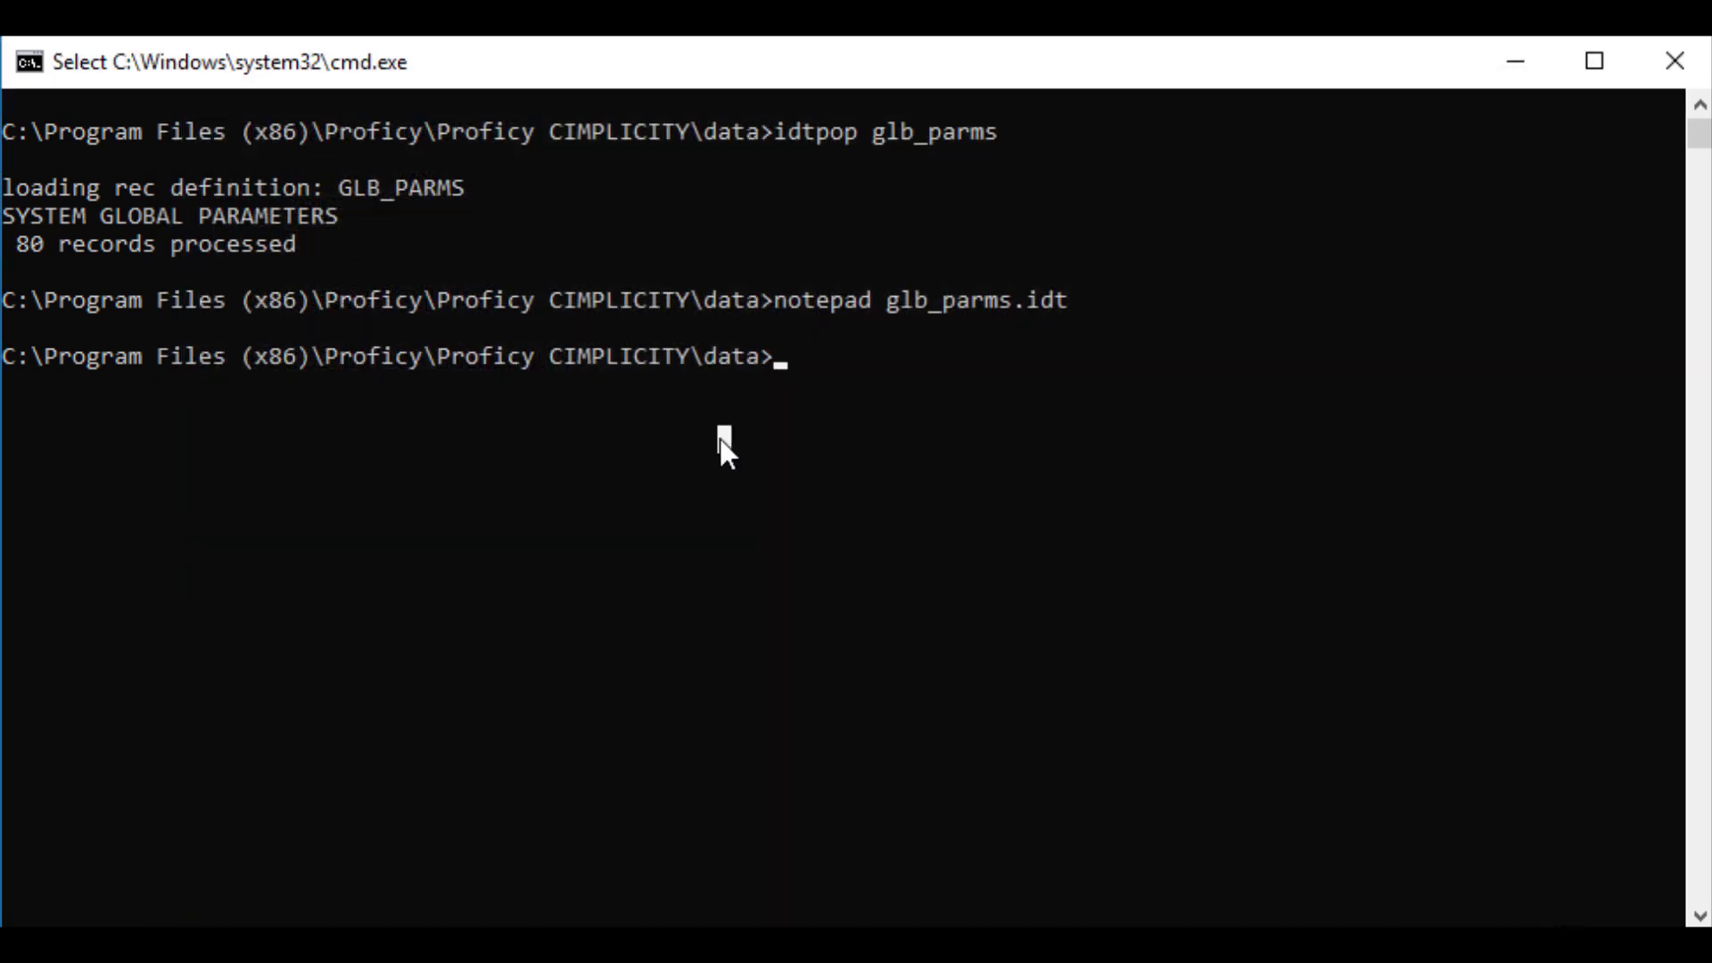
Step: Run scpop glb_parms to write the edited global parameter records back into the project
{"action": "type", "text": "scpop glb _"}
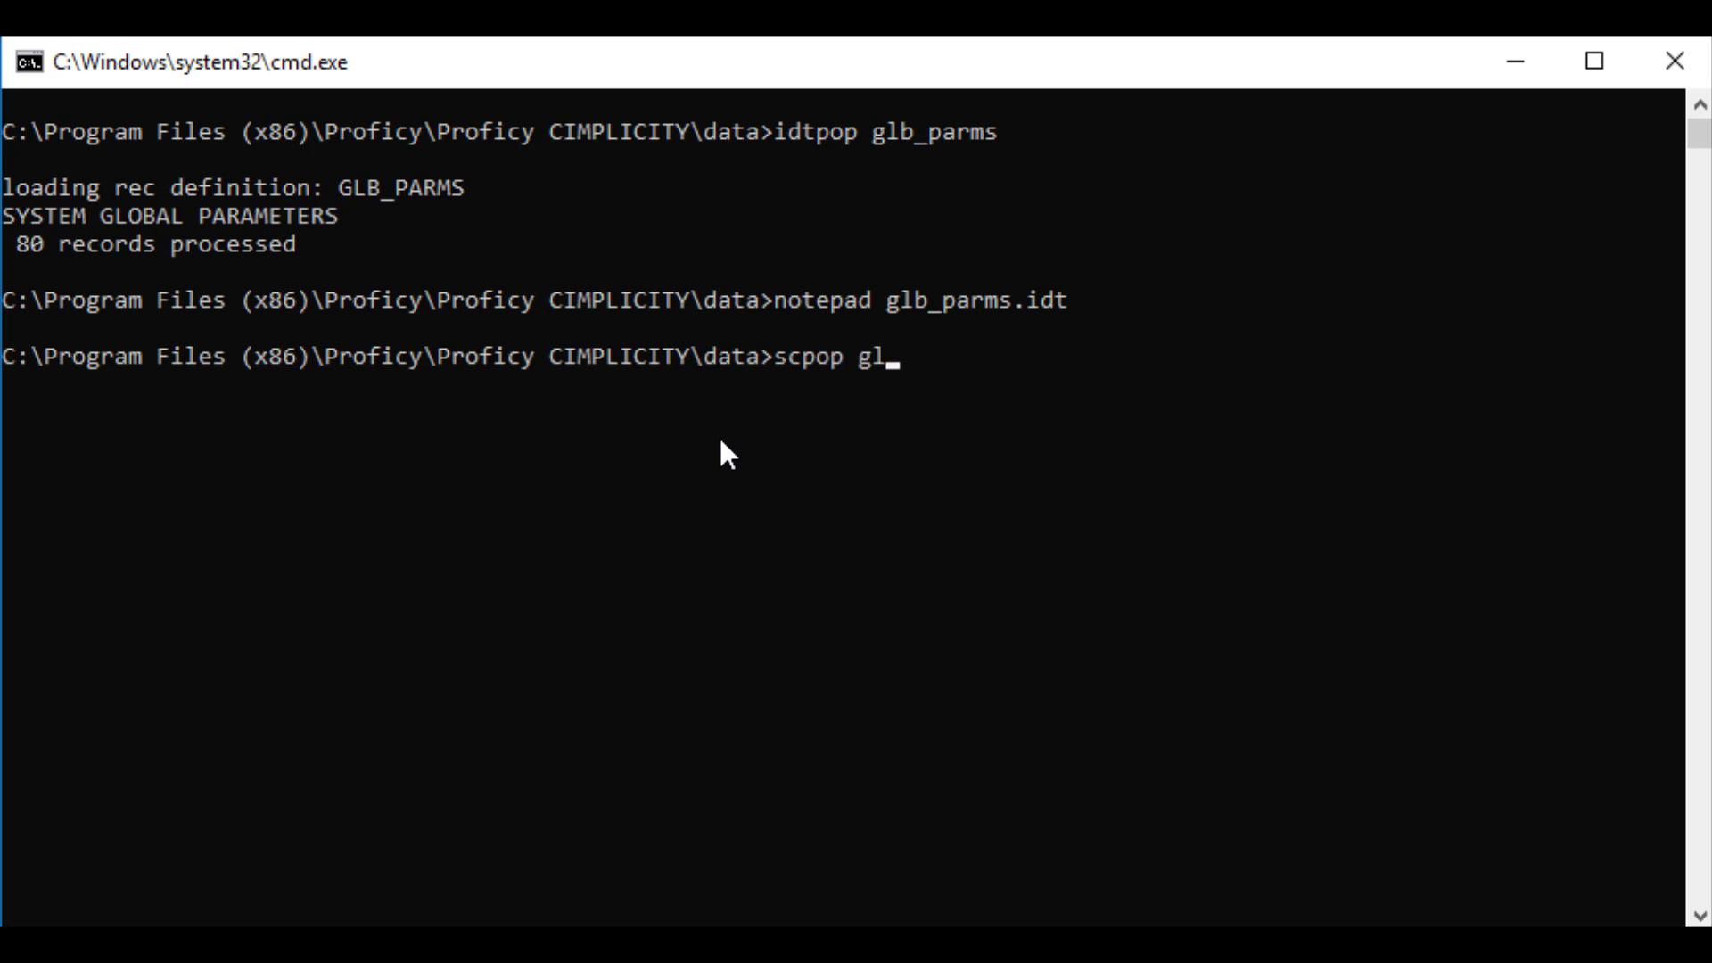
{"action": "key", "text": "BackSpace"}
{"action": "key", "text": "BackSpace"}
{"action": "type", "text": "_parms"}
{"action": "key", "text": "Return"}
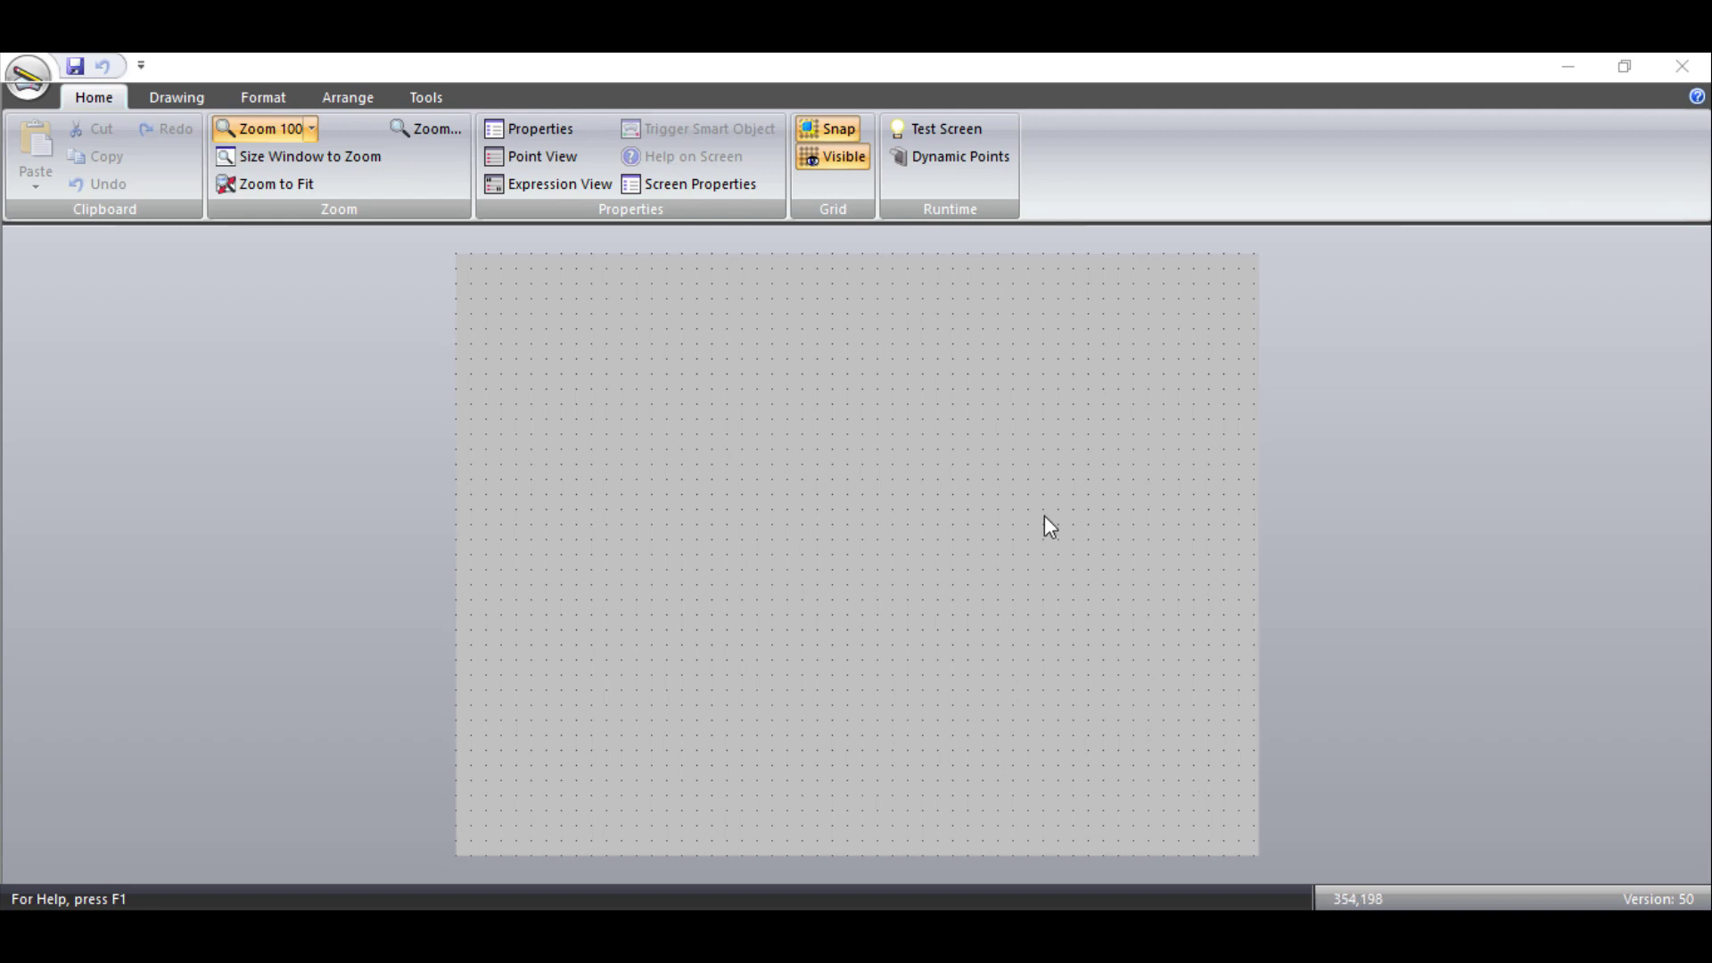
Step: Add the GlobalConfigurationDemoScript .bcl file to the screen's Global Scripts list and apply it
{"action": "right_click", "coordinate": [943, 384]}
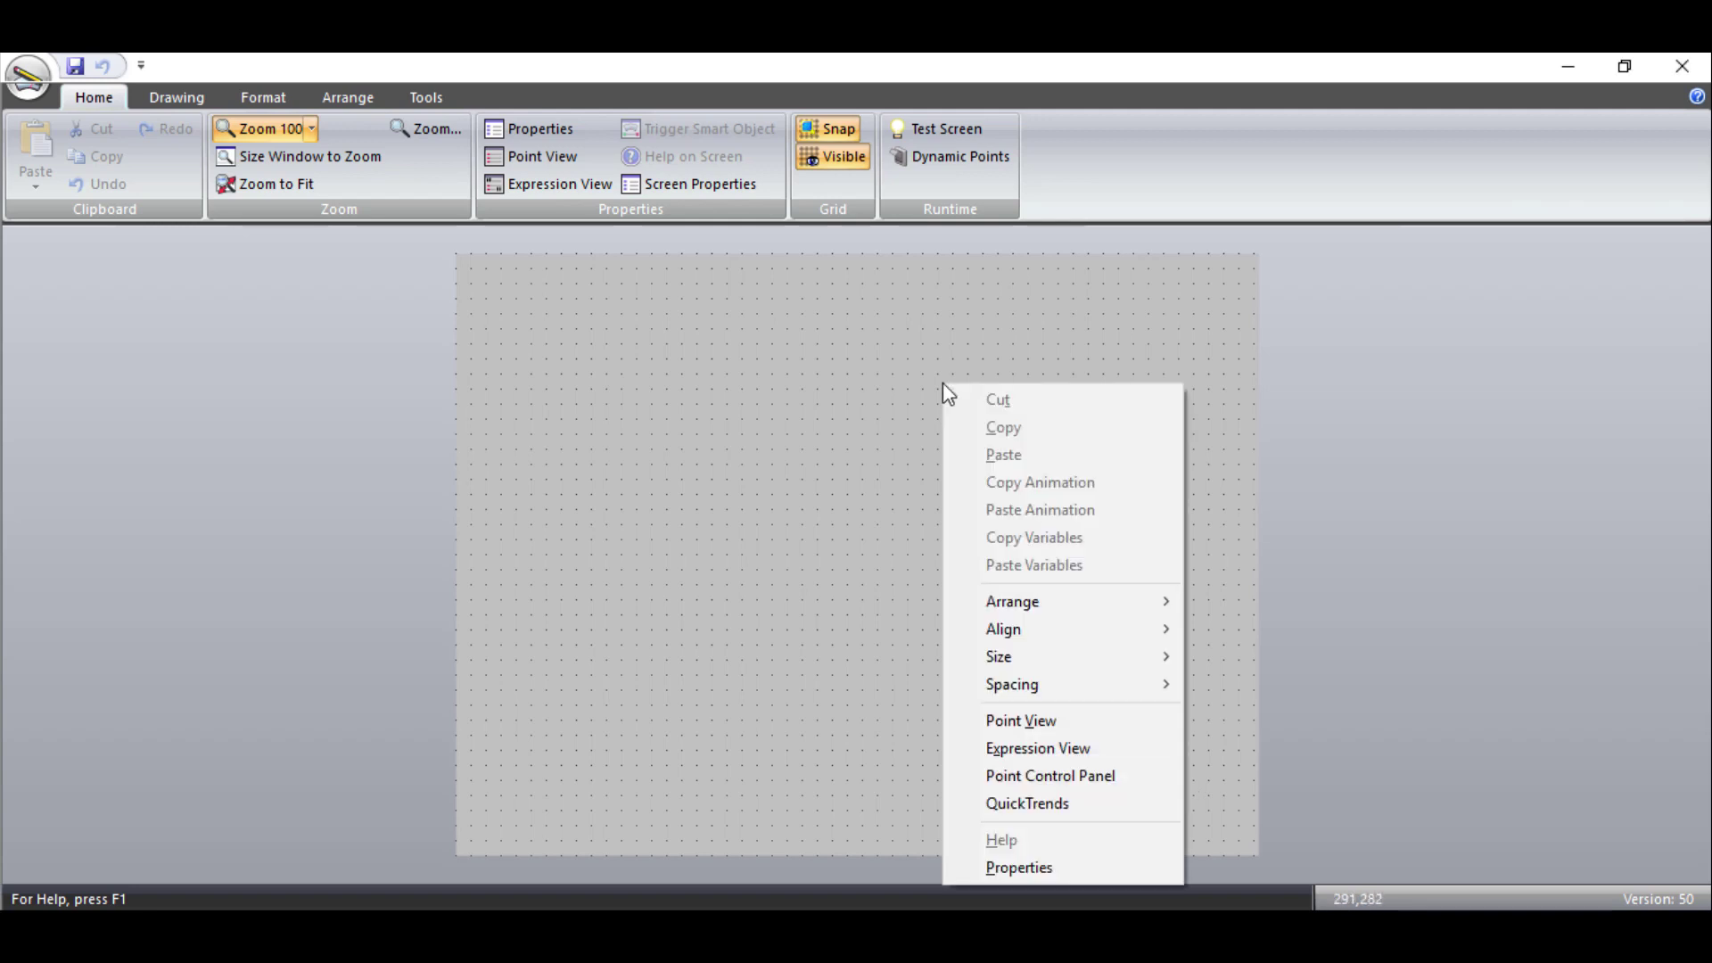
{"action": "left_click", "coordinate": [1062, 864]}
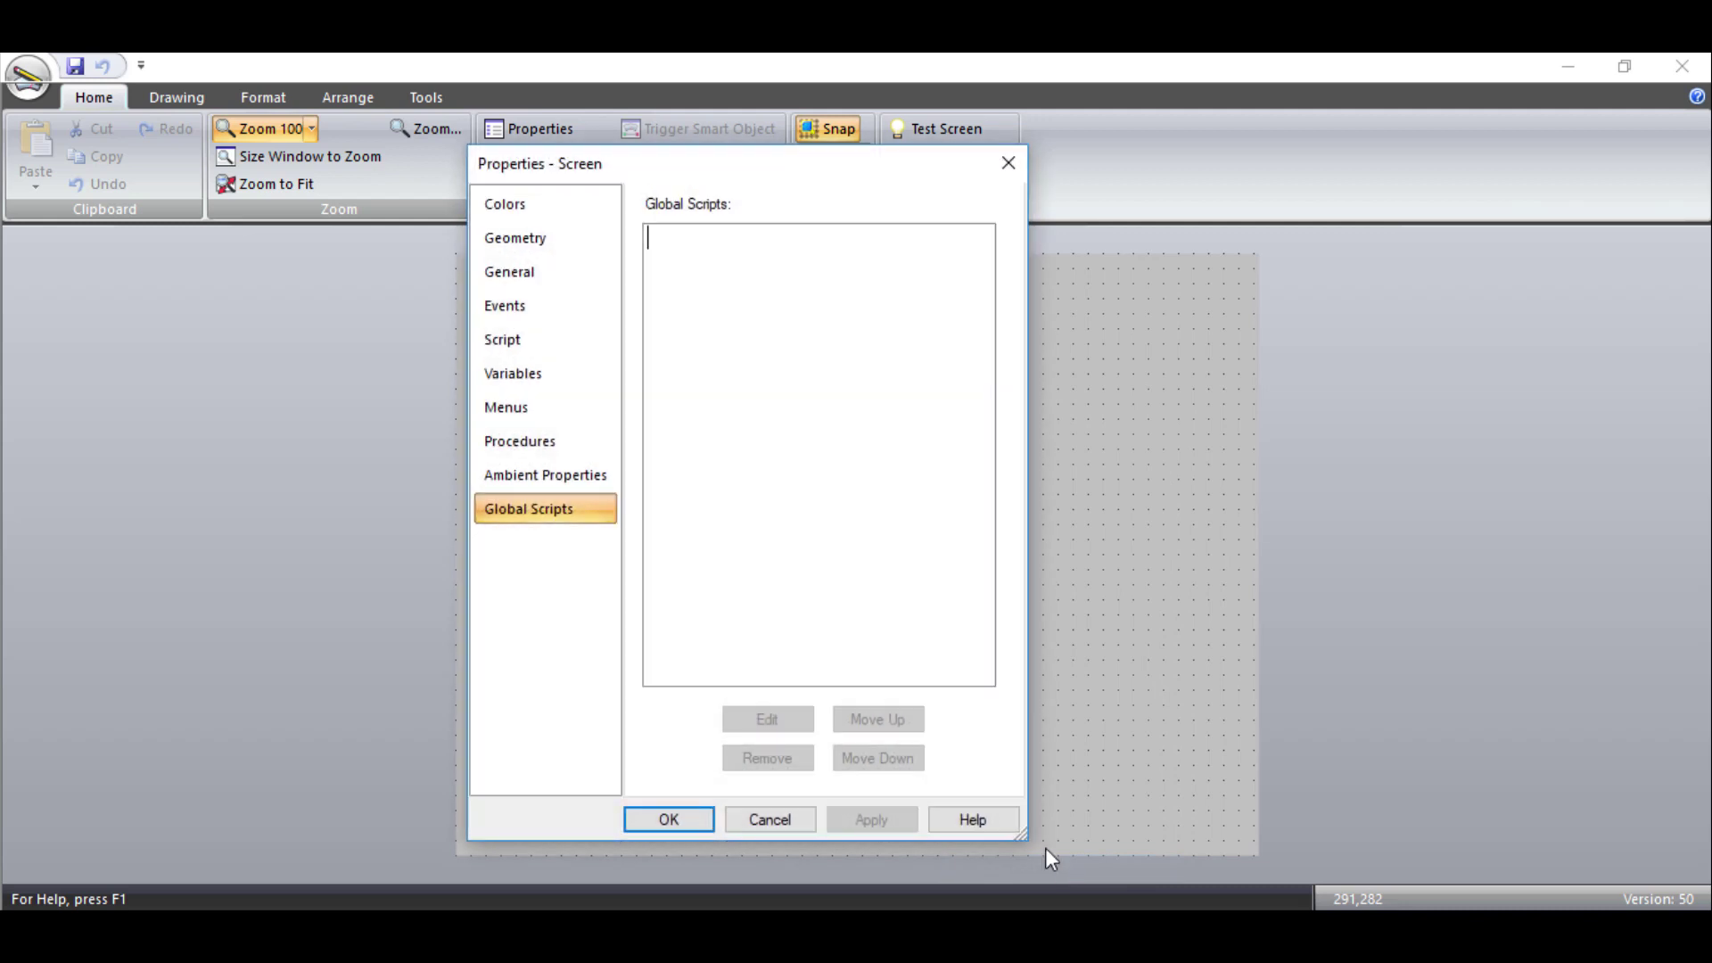
{"action": "left_click", "coordinate": [972, 252]}
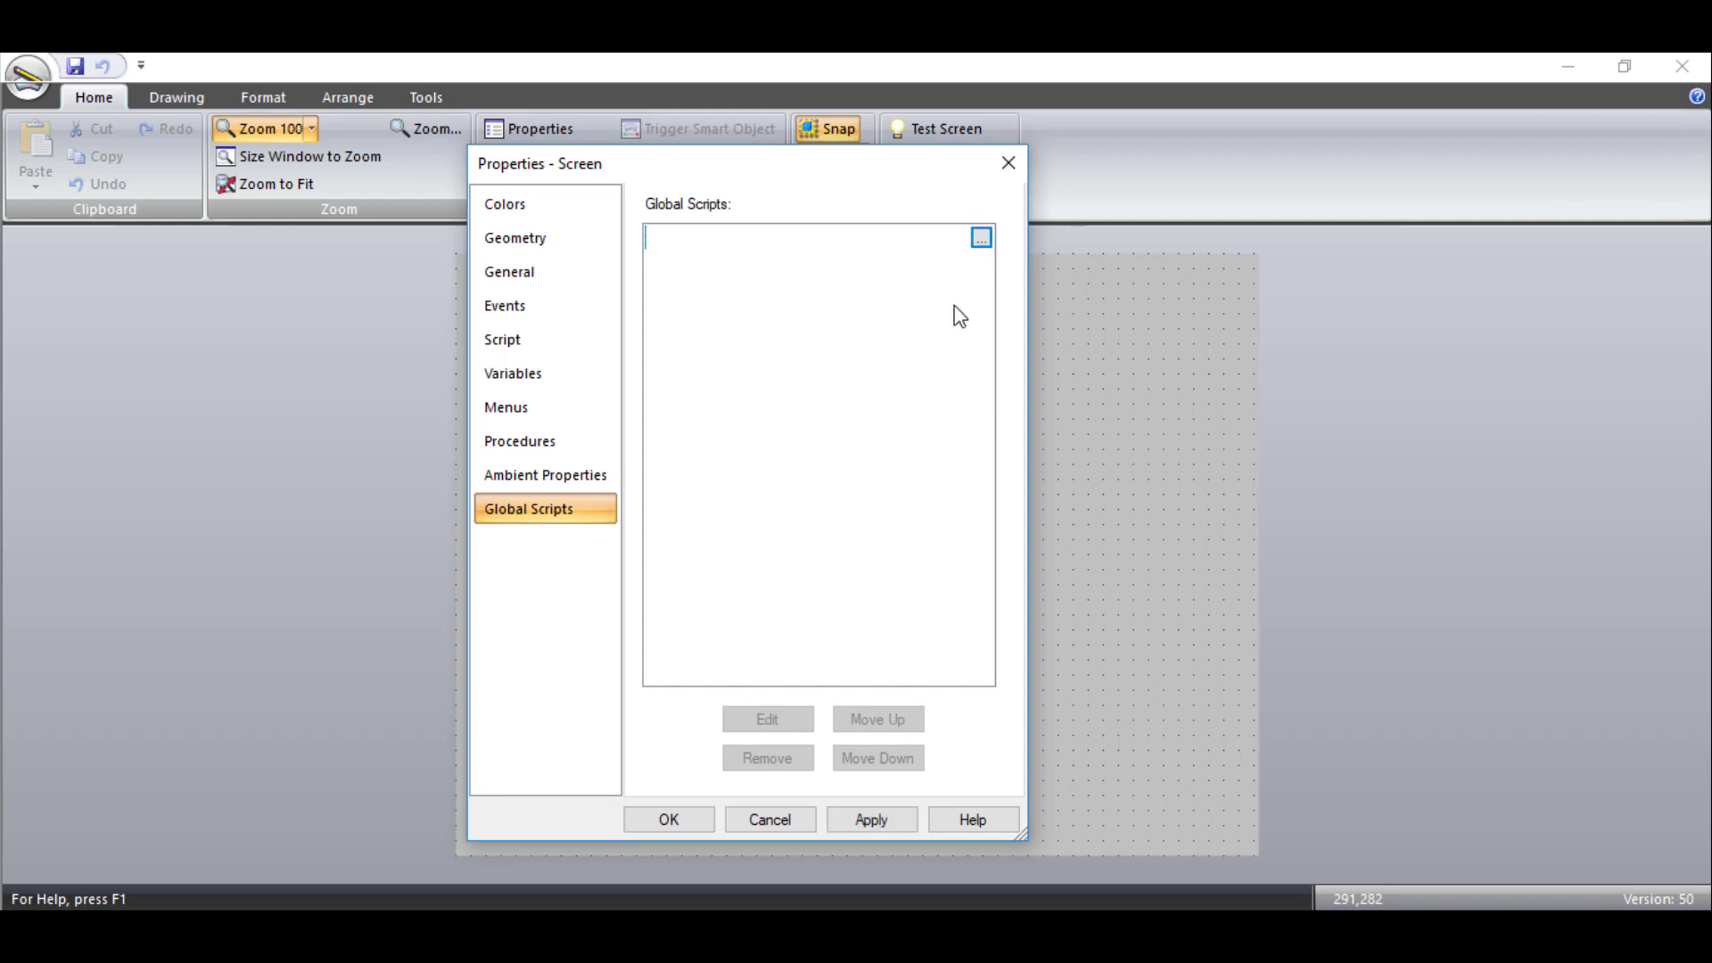
{"action": "left_click", "coordinate": [981, 241]}
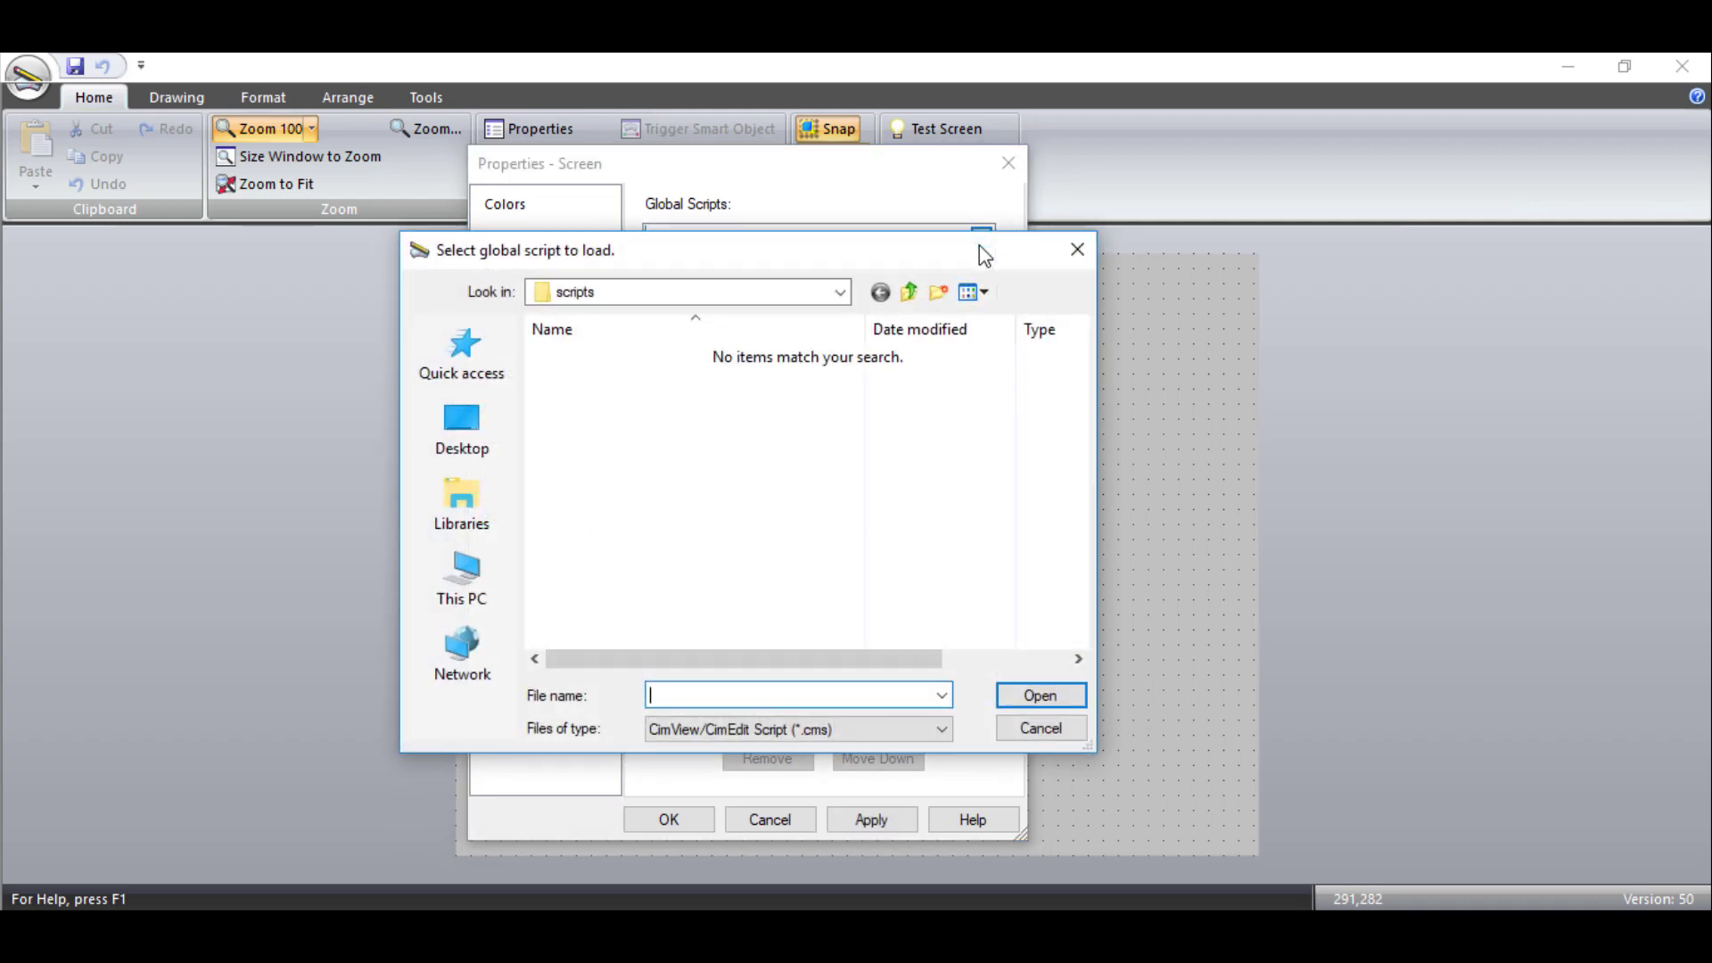
{"action": "left_click", "coordinate": [814, 731]}
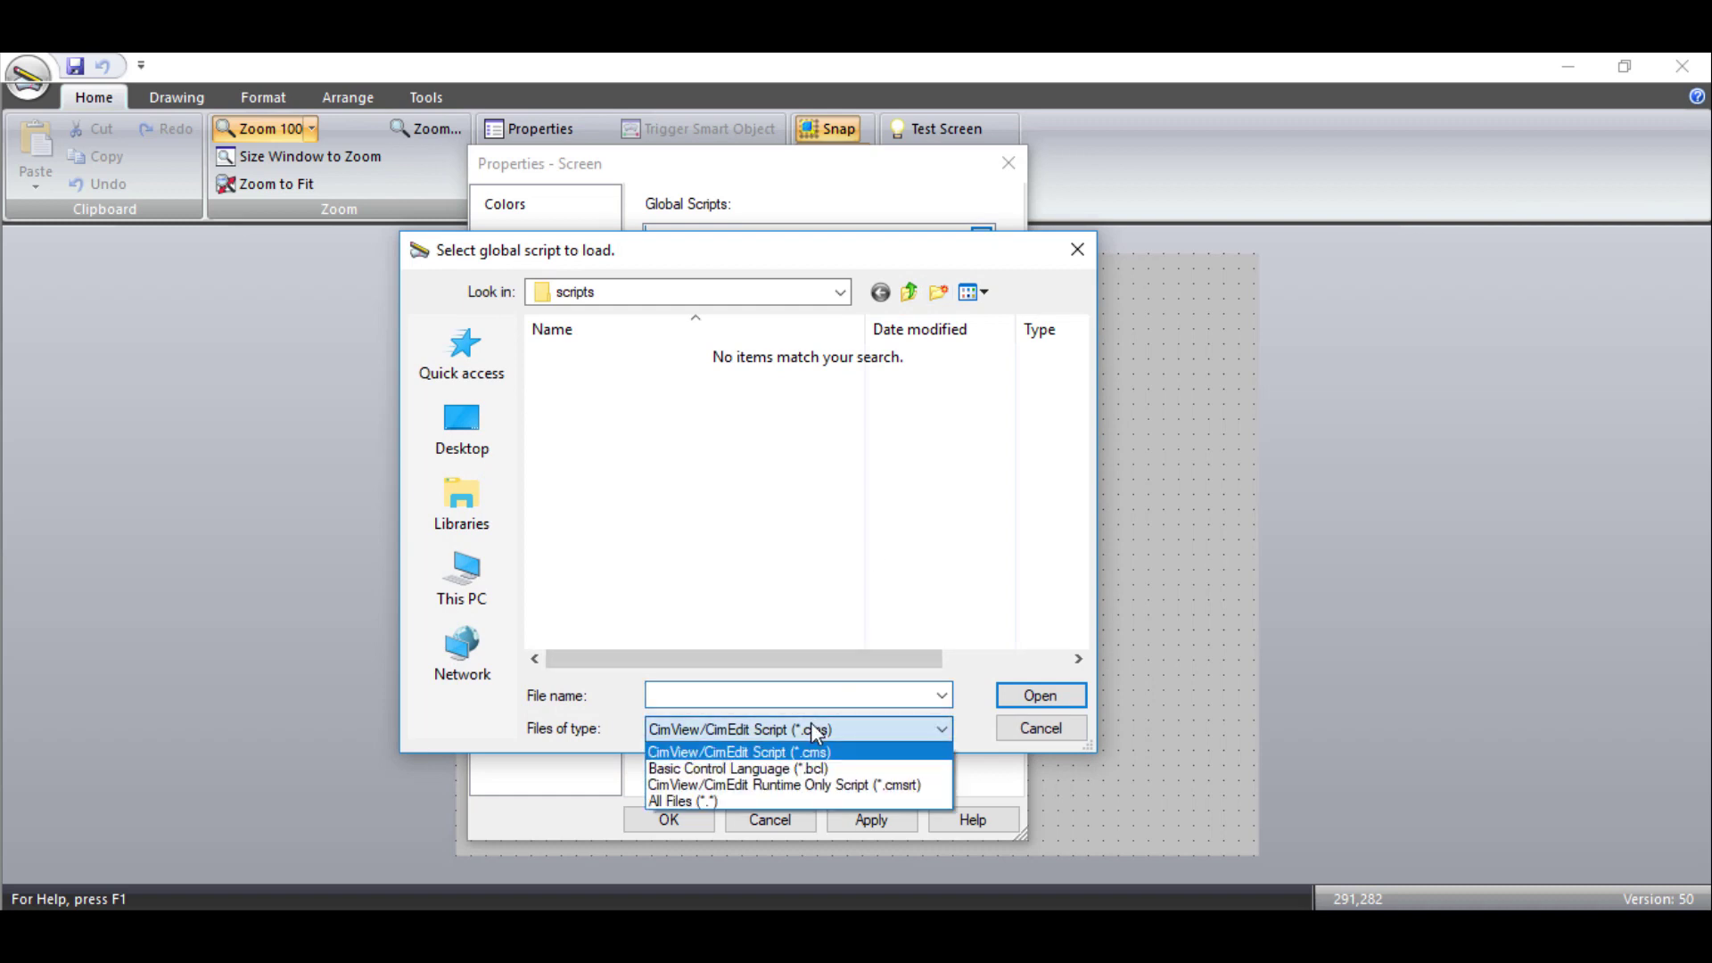
{"action": "left_click", "coordinate": [798, 768]}
{"action": "double_click", "coordinate": [728, 420]}
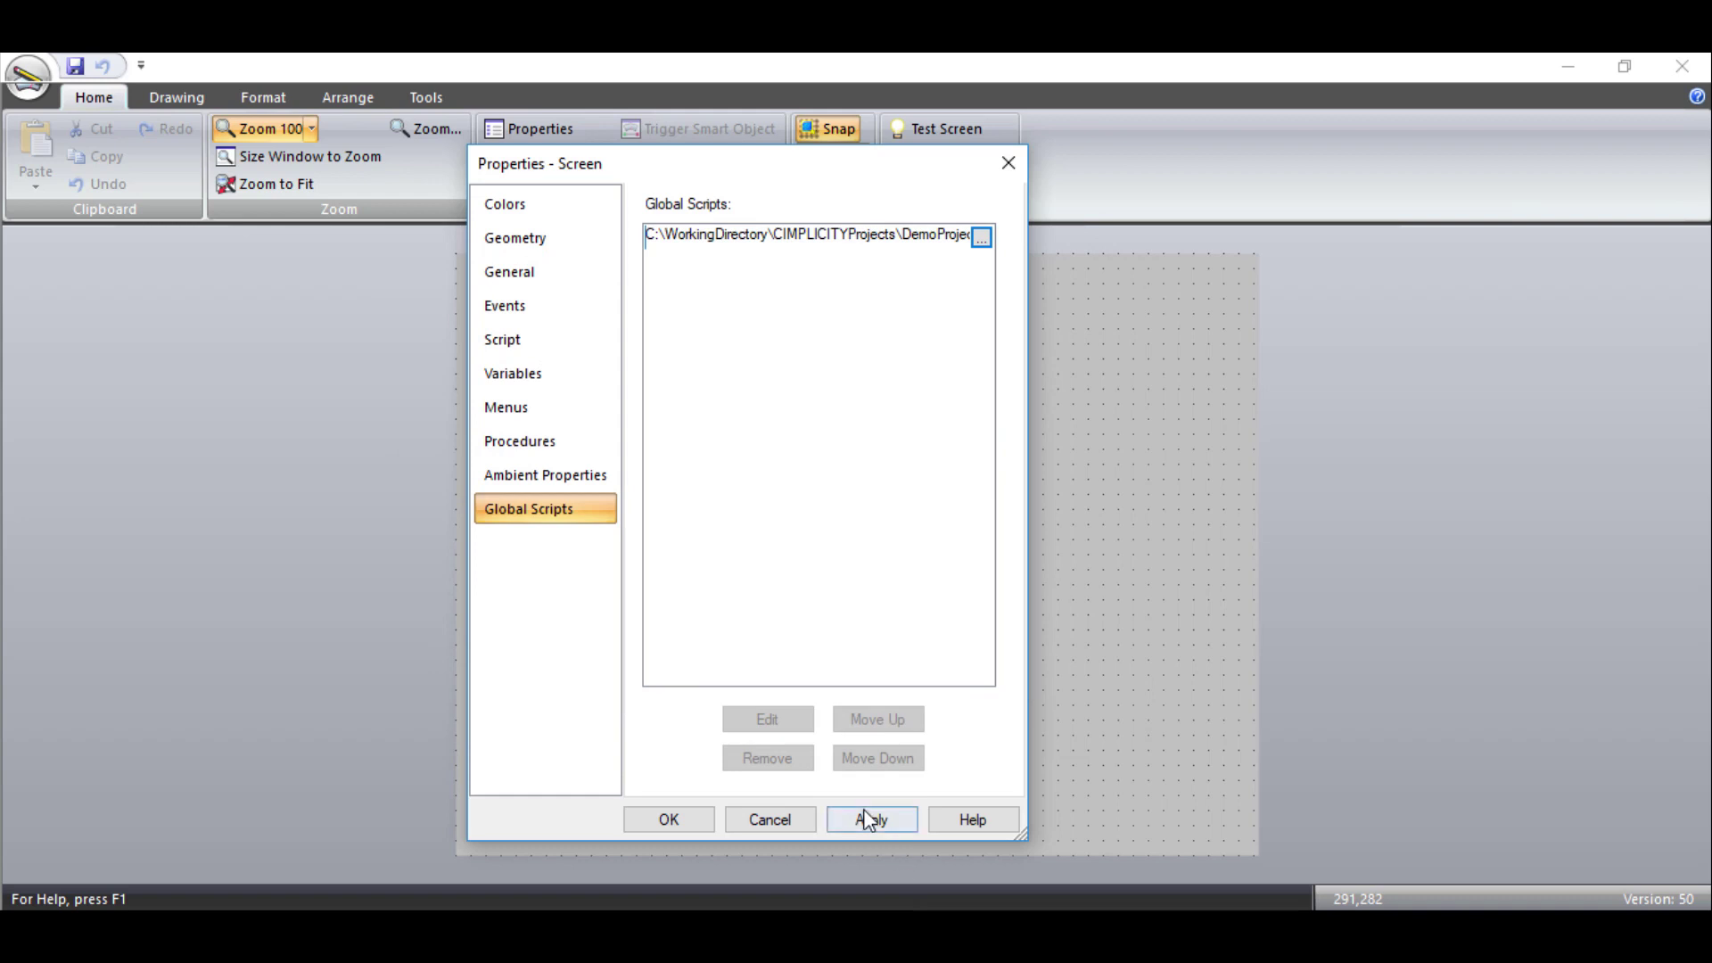
{"action": "left_click", "coordinate": [865, 820]}
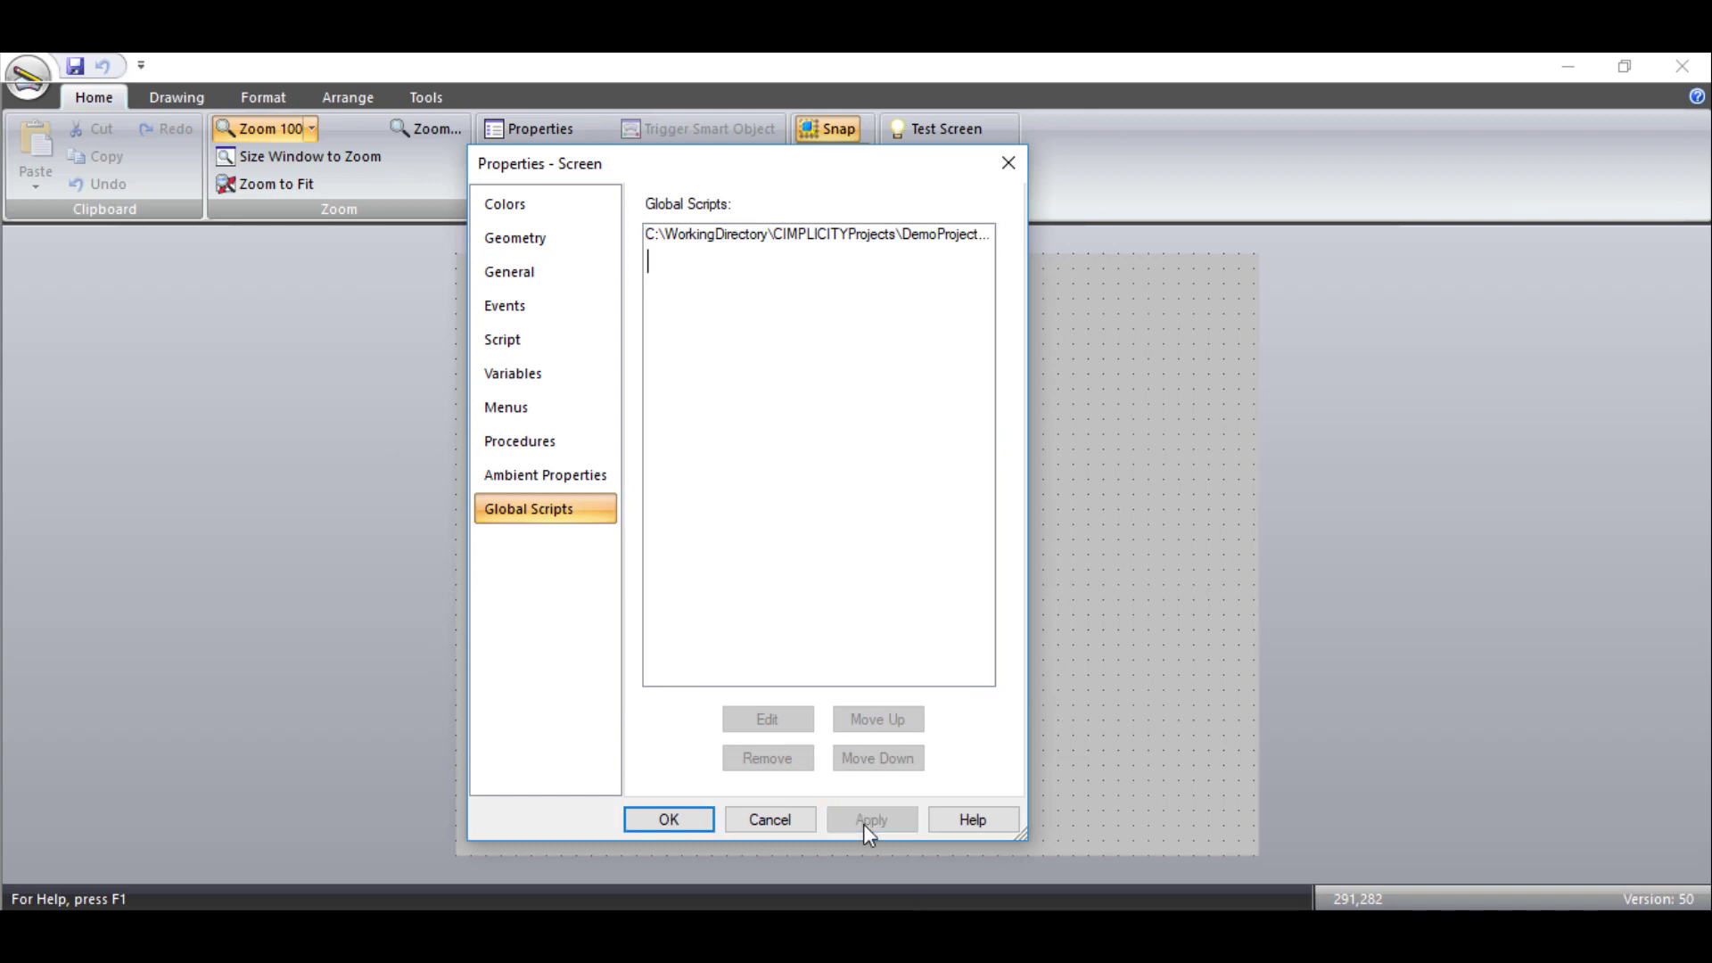
{"action": "left_click", "coordinate": [711, 836]}
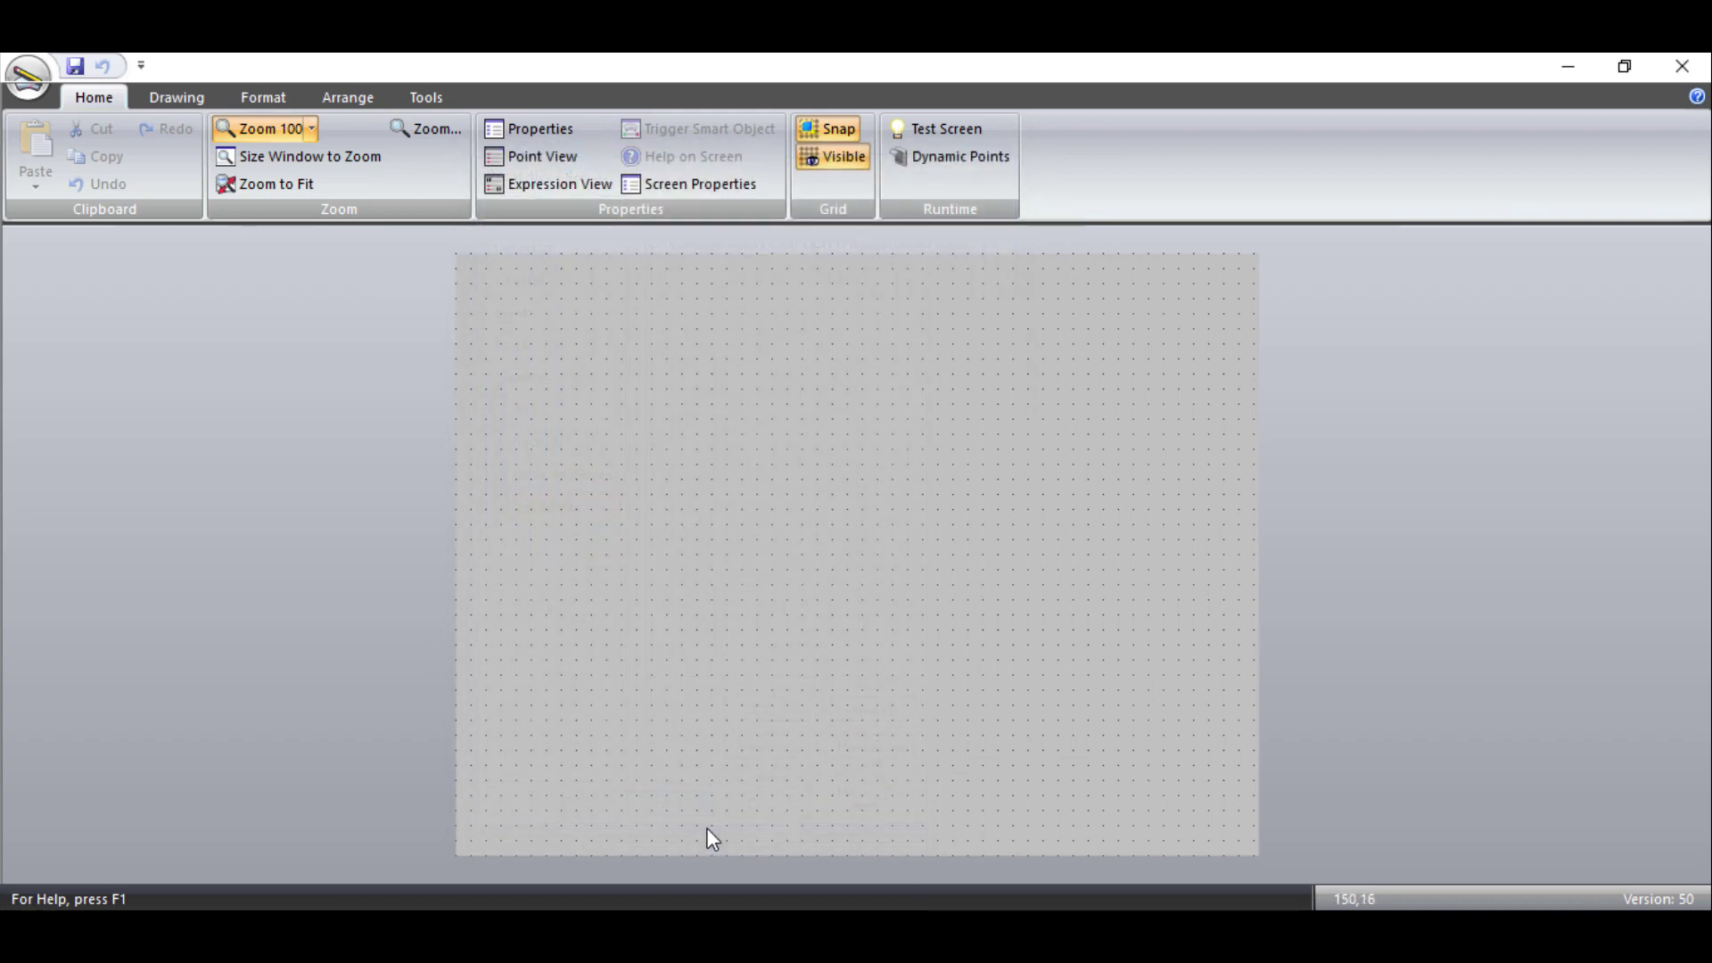